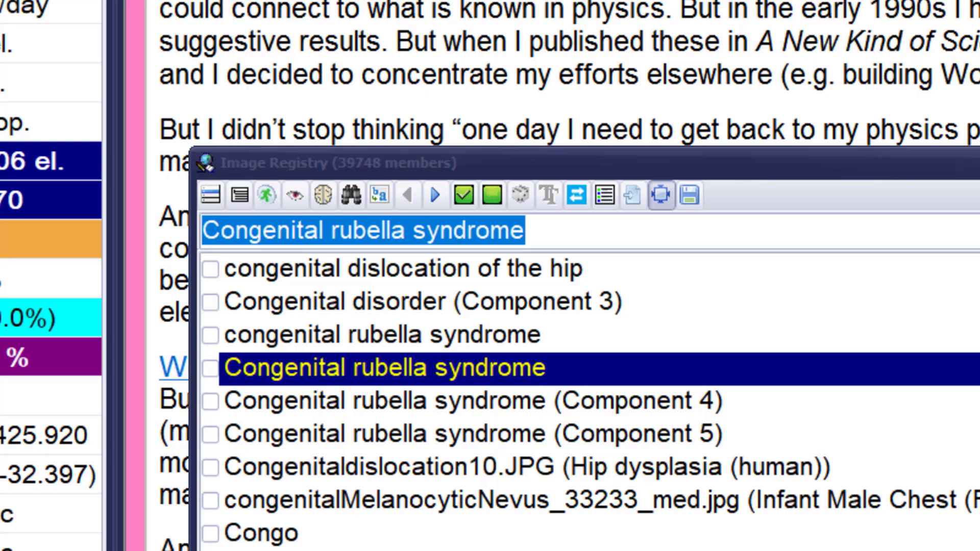
- Close the Image Registry window to reveal the Five Most Productive Years article
mouse_move(270, 238)
left_mouse_down()
mouse_move(330, 137)
mouse_move(368, 238)
mouse_move(271, 238)
left_mouse_up()
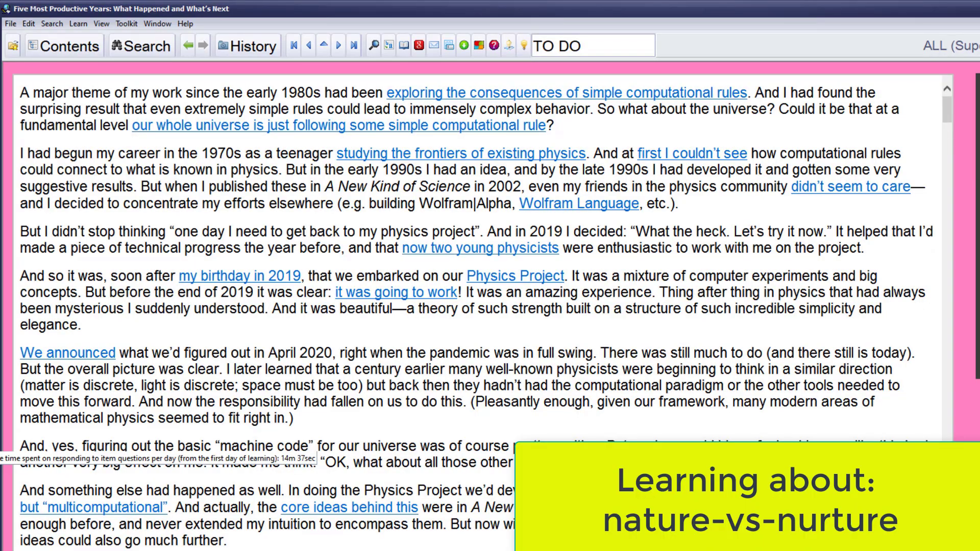
- Search concepts for 'urtur' and jump to the Nature vs. Nurture root element
key("c")
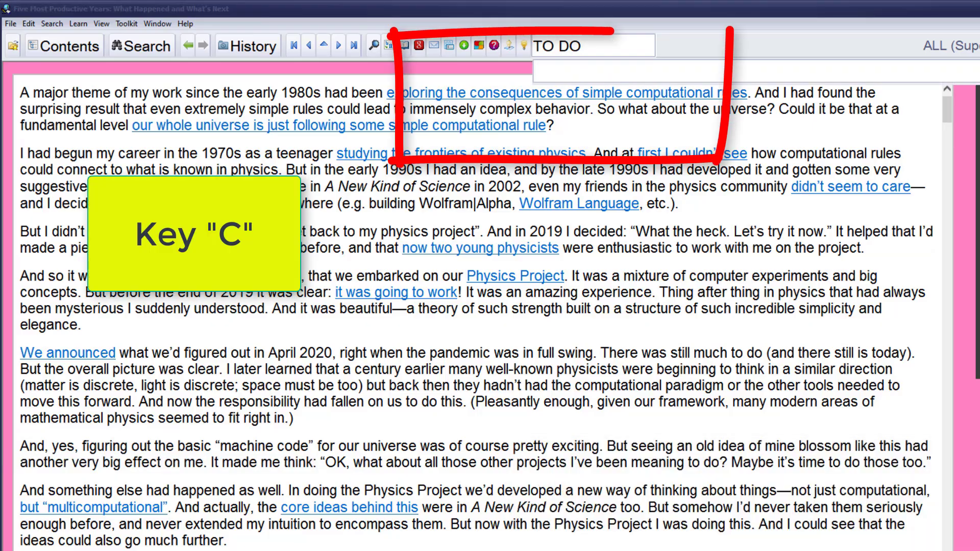
type("ur")
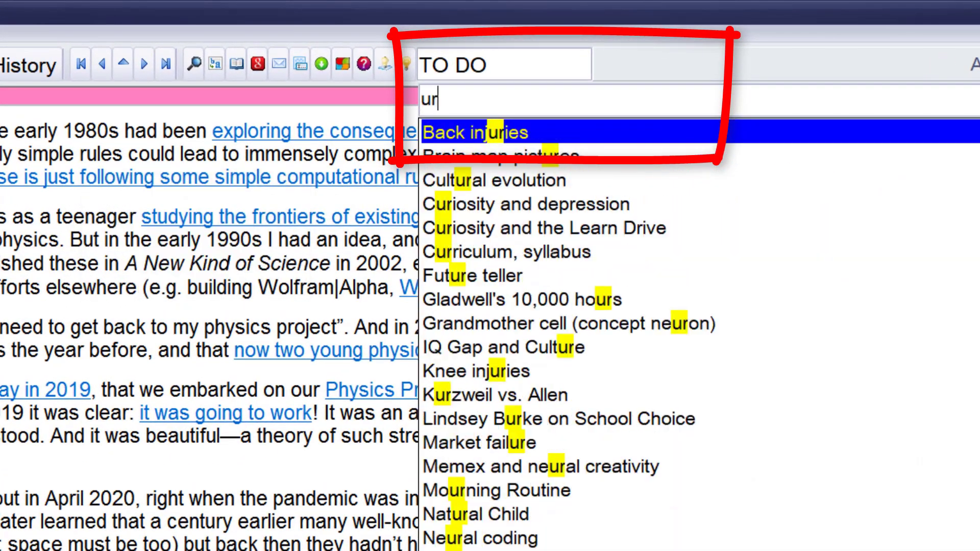
type("tur")
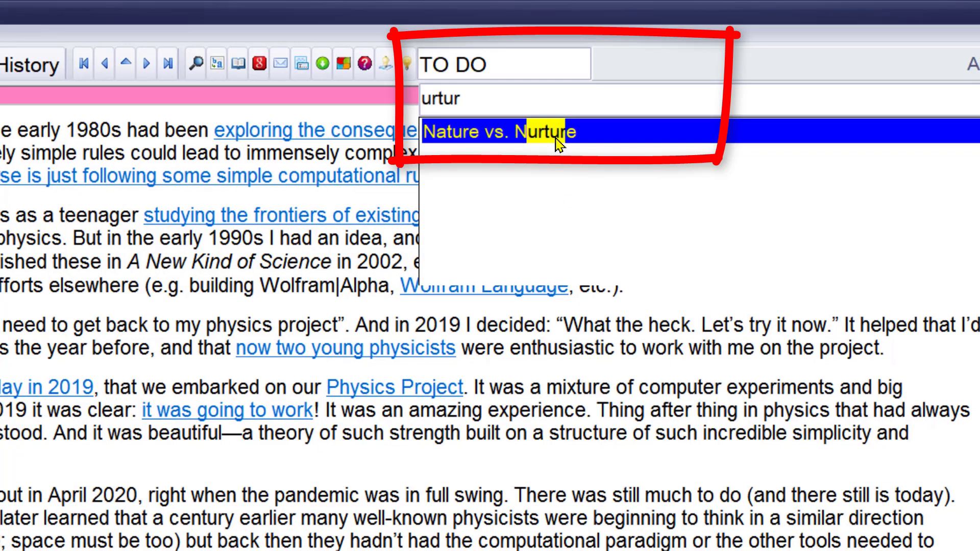
left_click(559, 142)
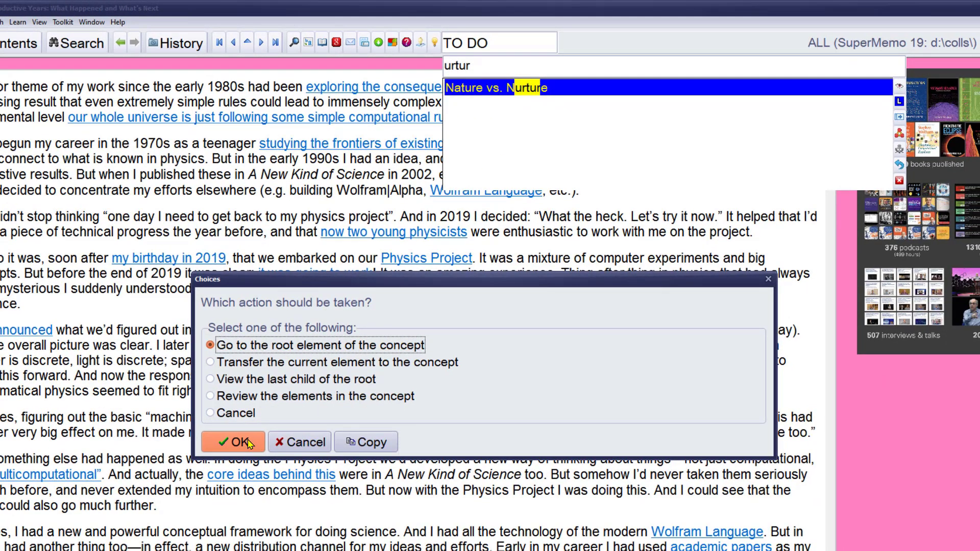
left_click(241, 442)
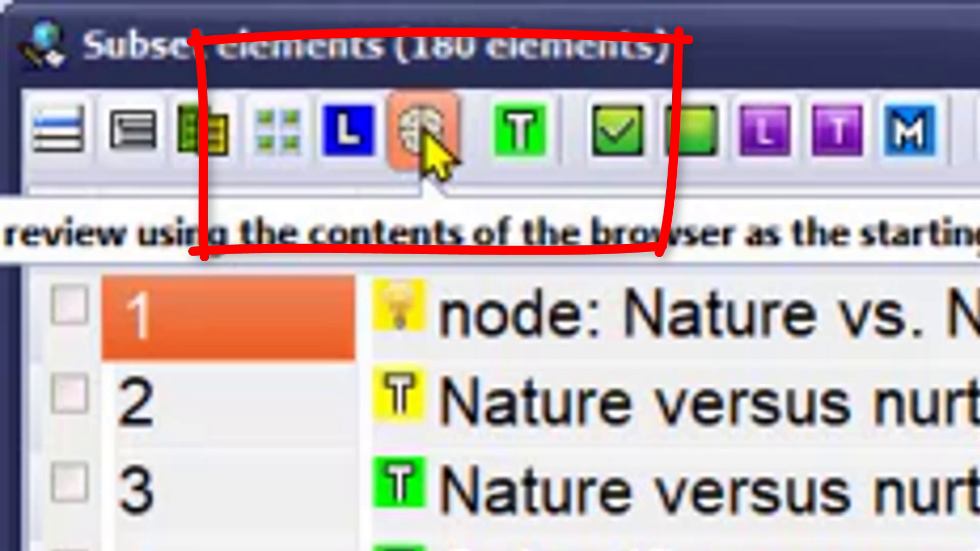
- Start a neural review of the Nature vs. Nurture descendants, landing on the Oliver James article
left_click(423, 137)
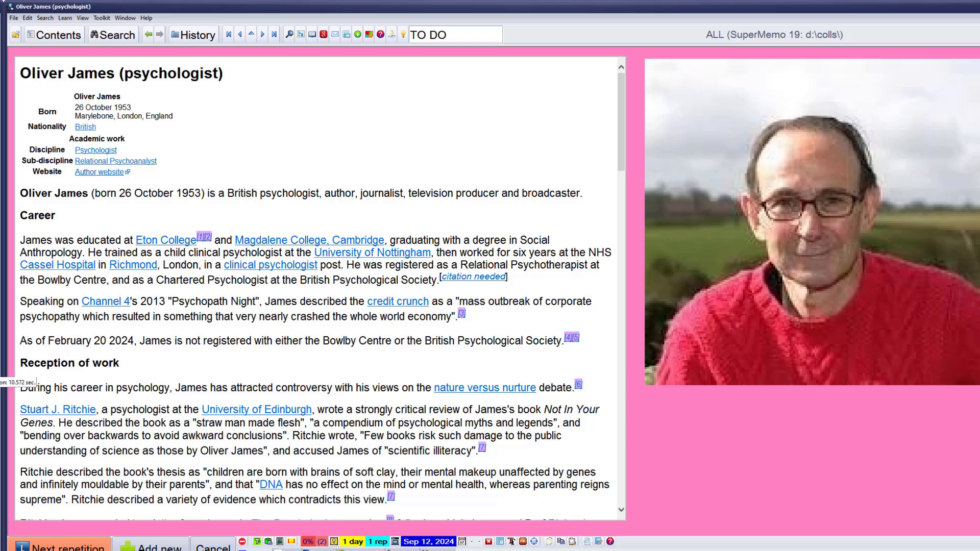
- Split the Oliver James article into sections using the Split command, emptying the original
key("ctrl+Return")
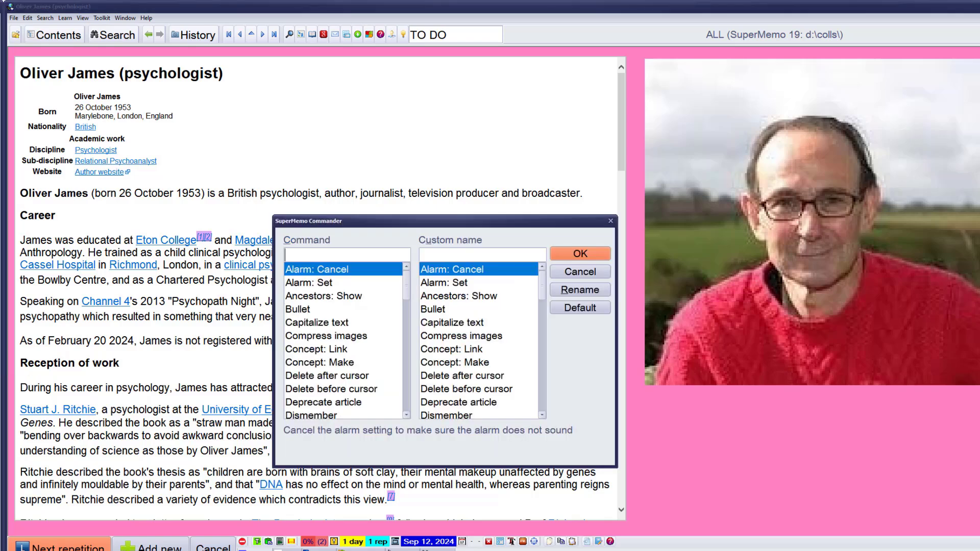
type("split")
key("Return")
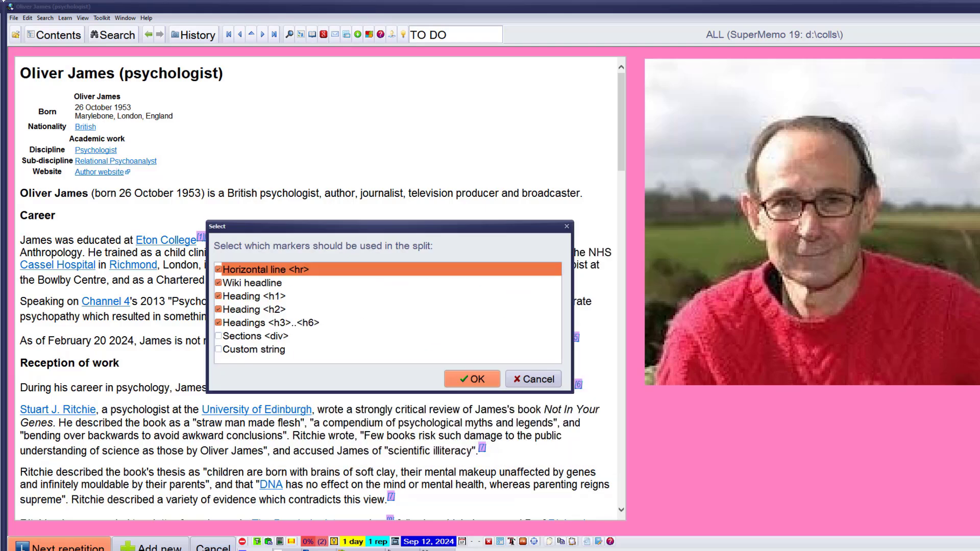
key("Return")
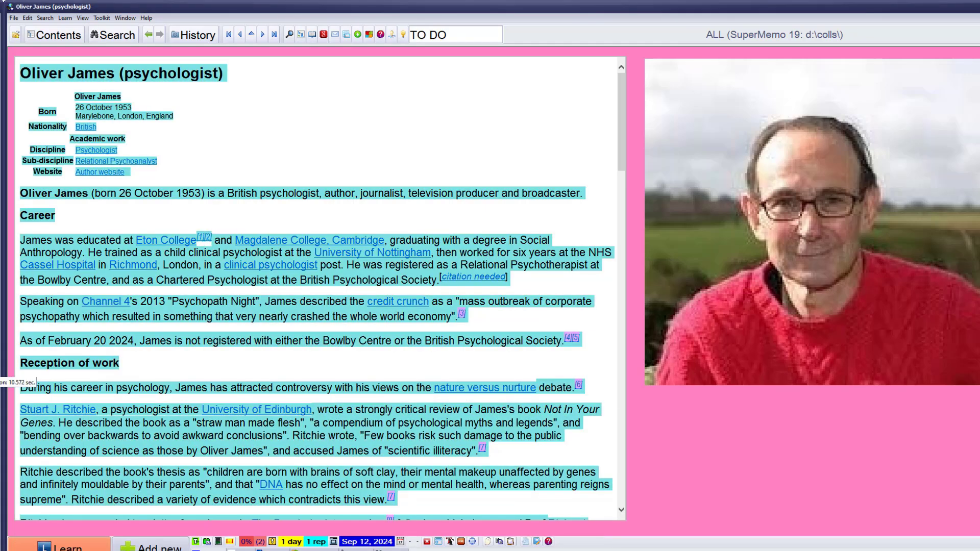
key("Return")
key("Return")
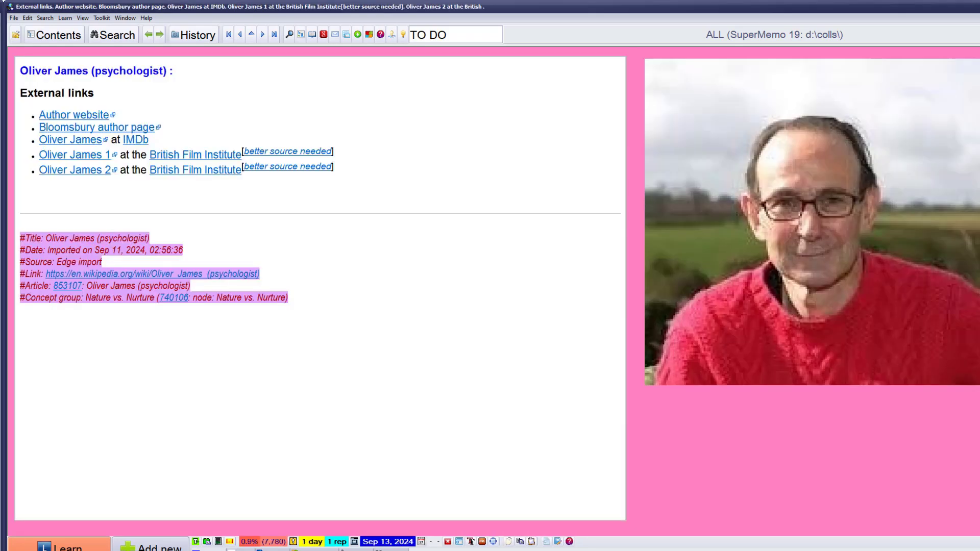
- Delete the External links and References sections and return to the parent element
key("ctrl+shift+Delete")
key("Return")
key("ctrl+shift+Delete")
key("Return")
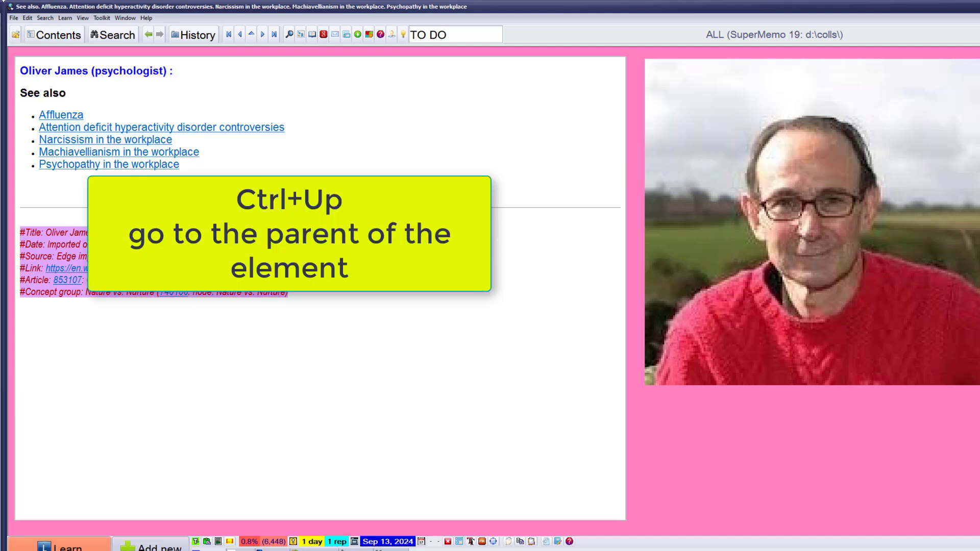
key("ctrl+Up")
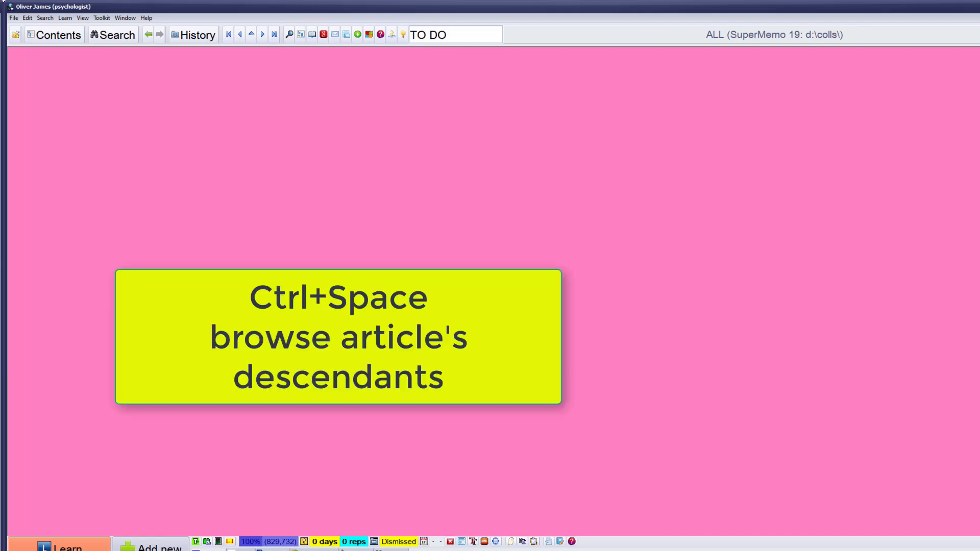
- Add the eight Oliver James sections to the present neural review queue with priority 0
key("ctrl+space")
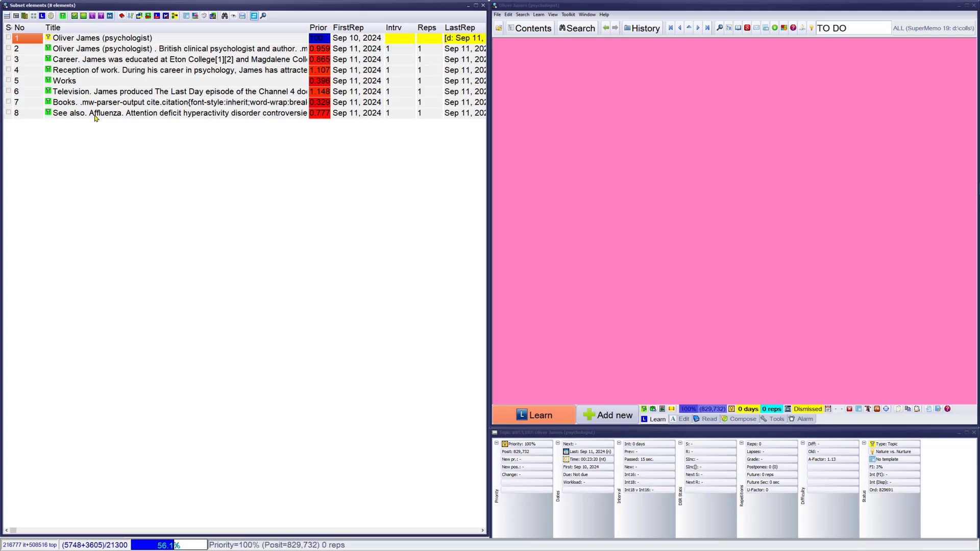
left_click(51, 15)
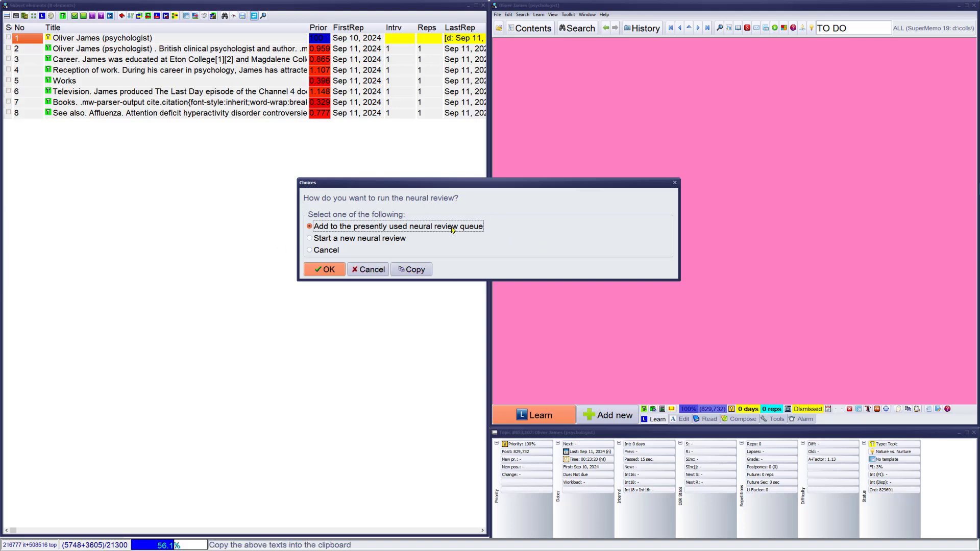
left_click(327, 270)
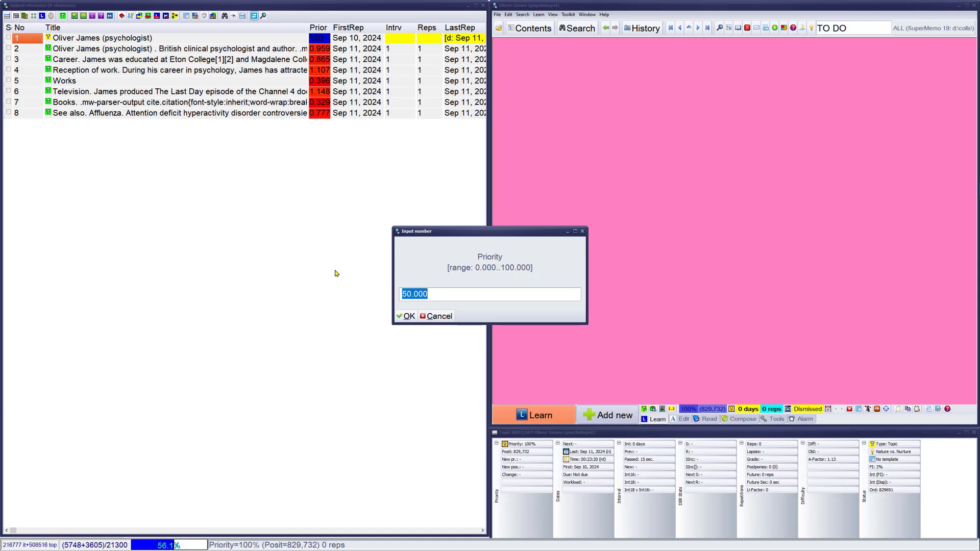
type("0")
key("Return")
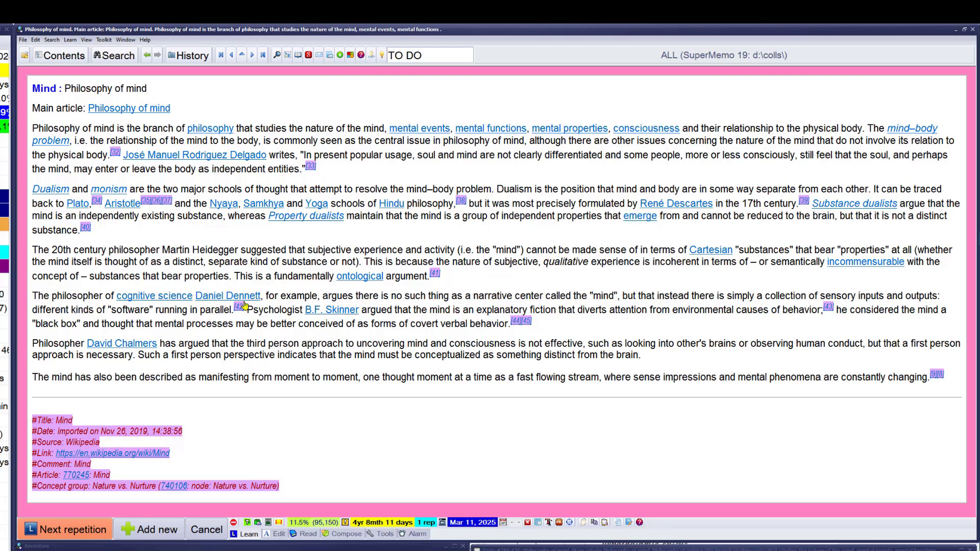
- Advance the review from the Mind element to the Nature versus nurture article
left_click(85, 531)
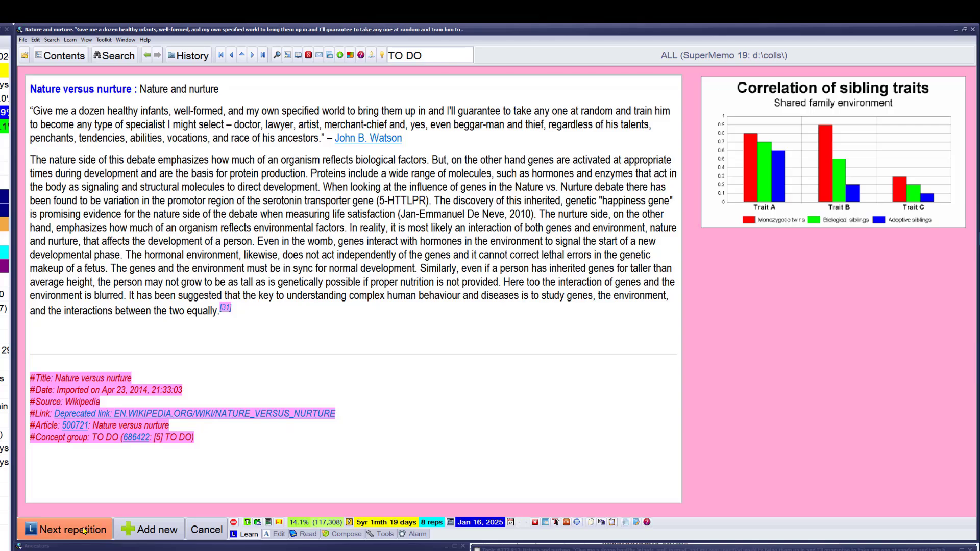
- Open John B. Watson's Wikipedia page in Edge and list it in SuperMemo's tab import
right_click(380, 140)
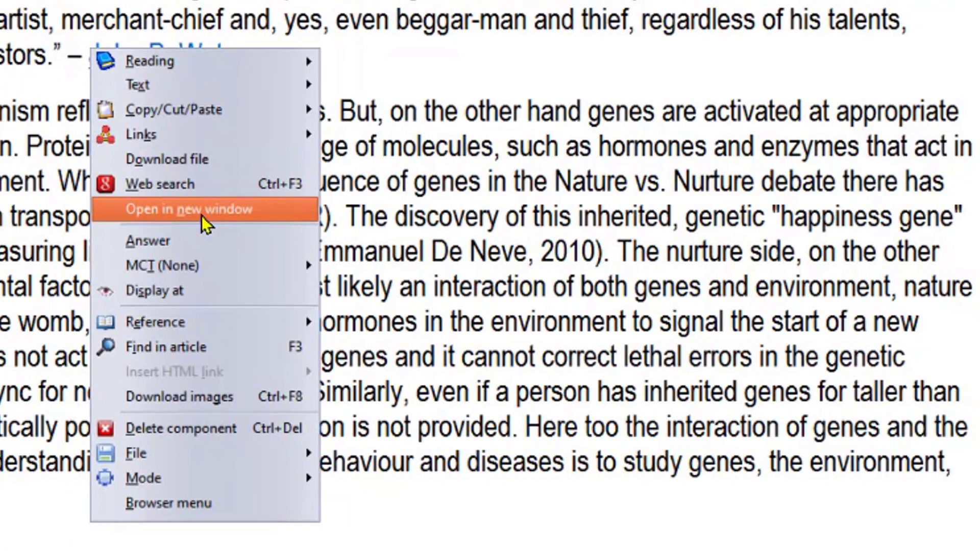
left_click(383, 192)
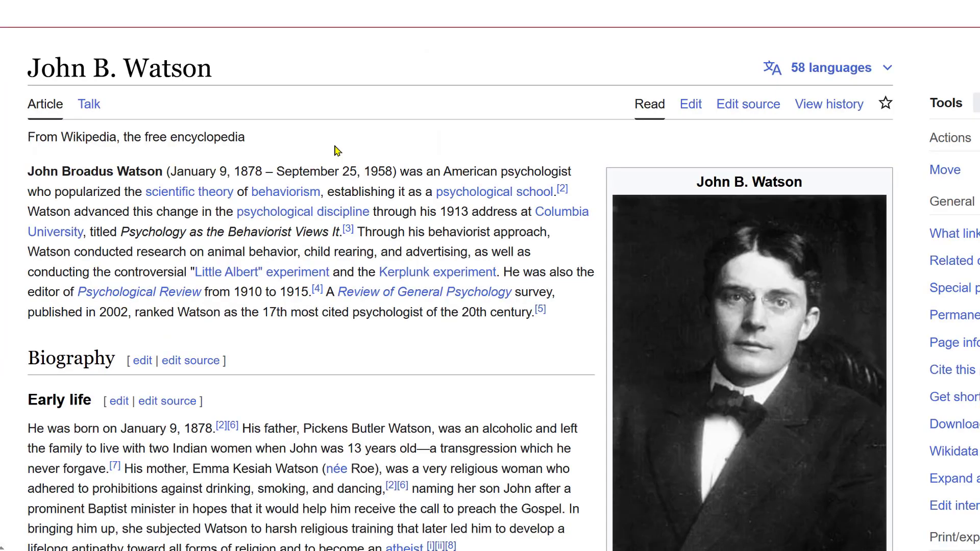
key("alt+Tab")
key("shift+F8")
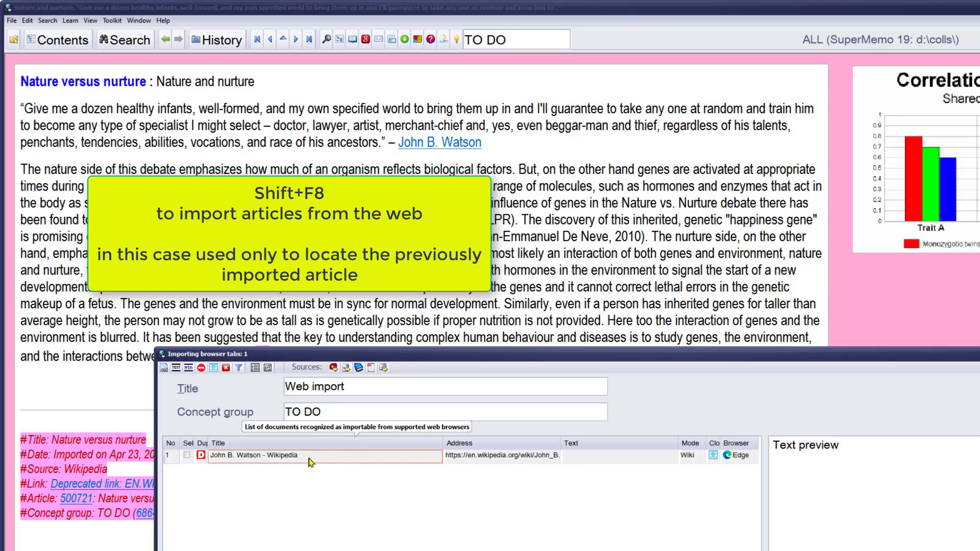
- Queue all 39 elements under the imported John B. Watson article into the present neural review
key("Escape")
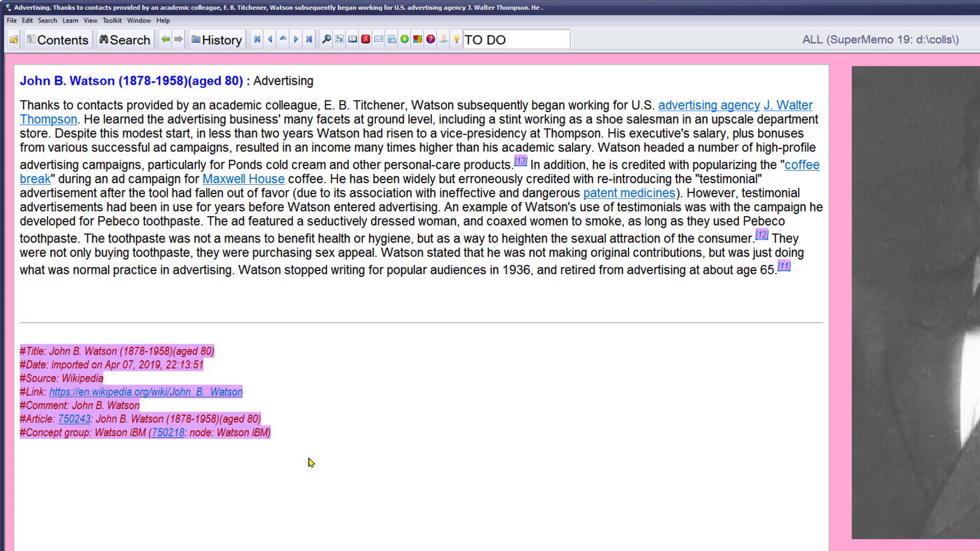
key("ctrl+Up")
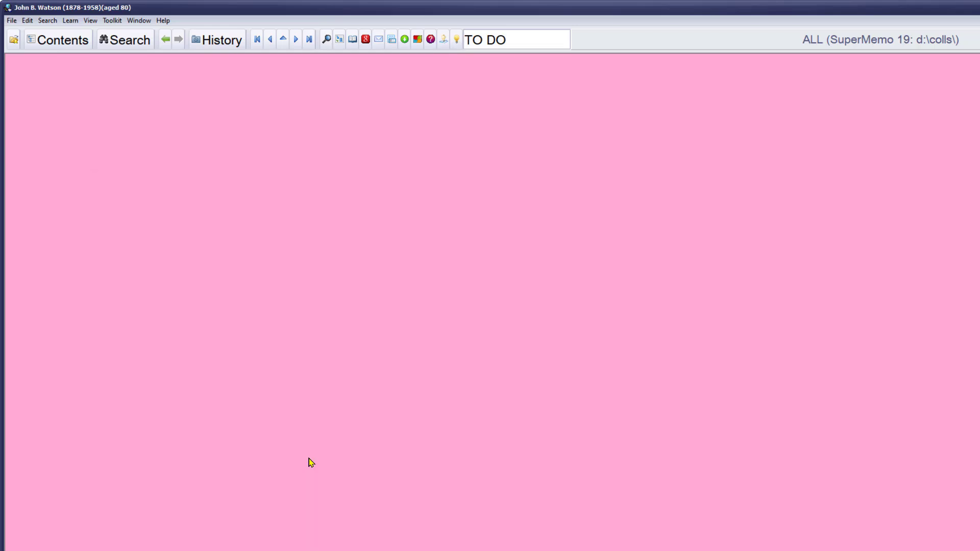
key("ctrl+space")
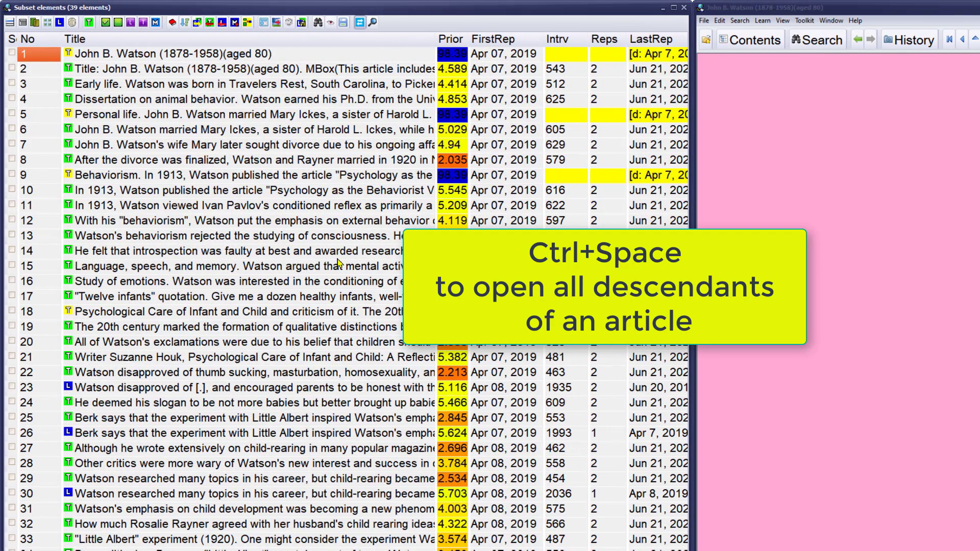
left_click(72, 22)
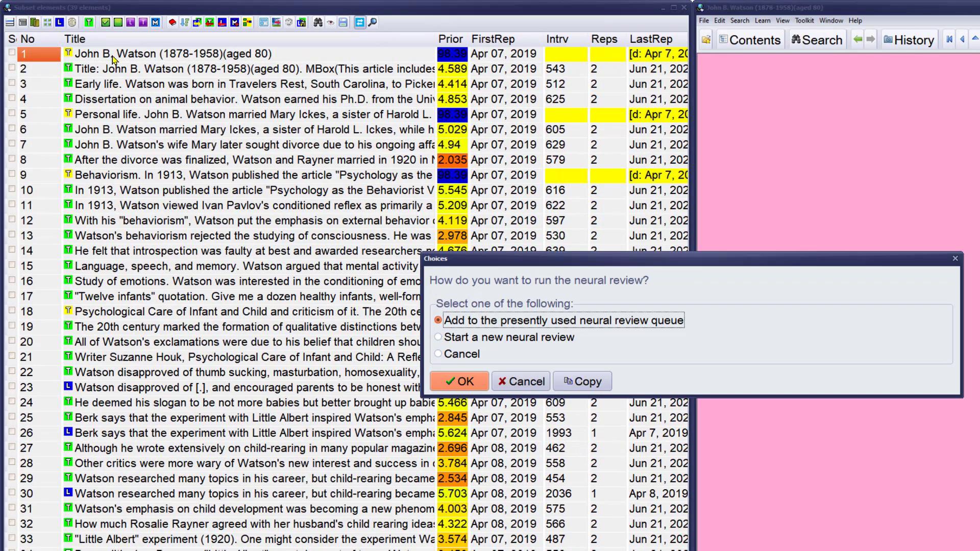
left_click(465, 389)
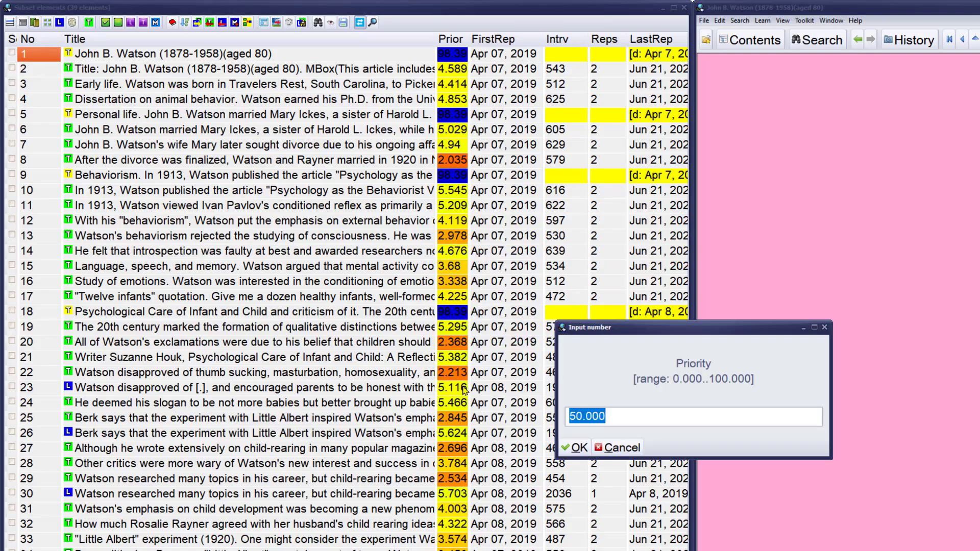
key("Return")
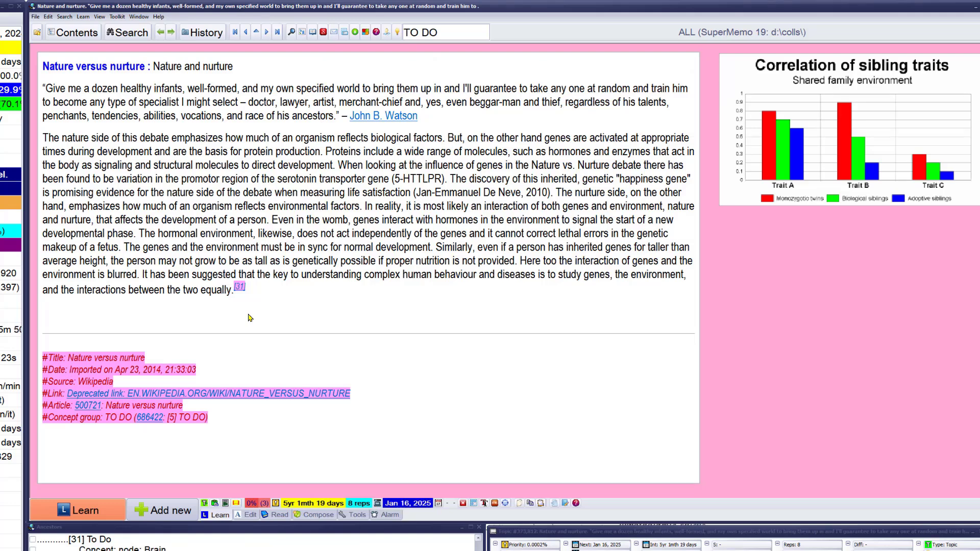
- Leave the topic's priority unchanged and reschedule it 1 day ahead, to Sep 13, 2024
key("alt+p")
key("shift+Tab")
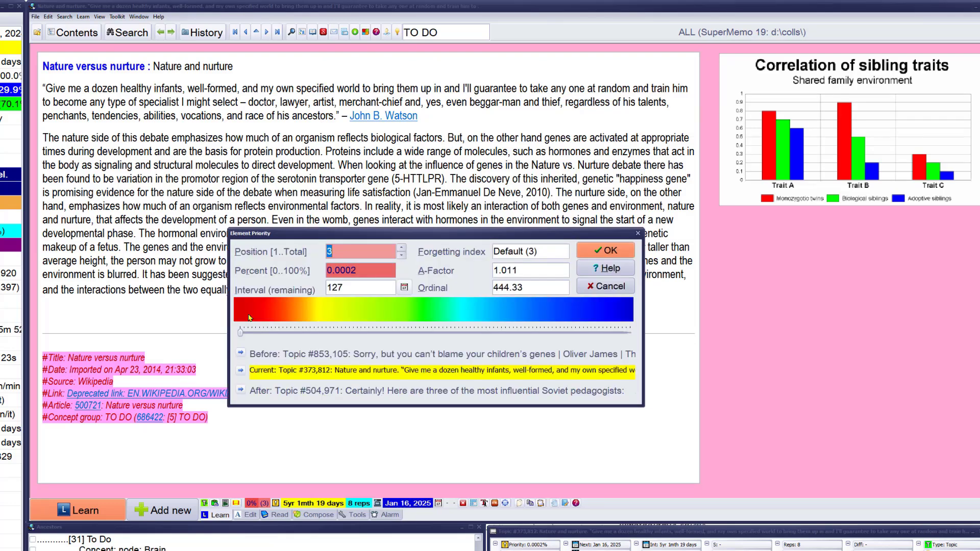
key("Return")
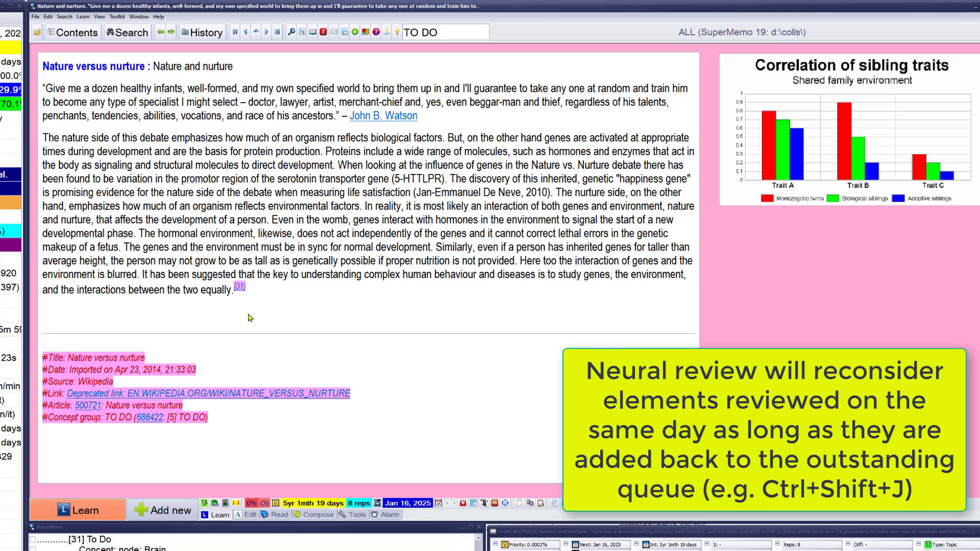
key("ctrl+shift+j")
type("1")
key("Return")
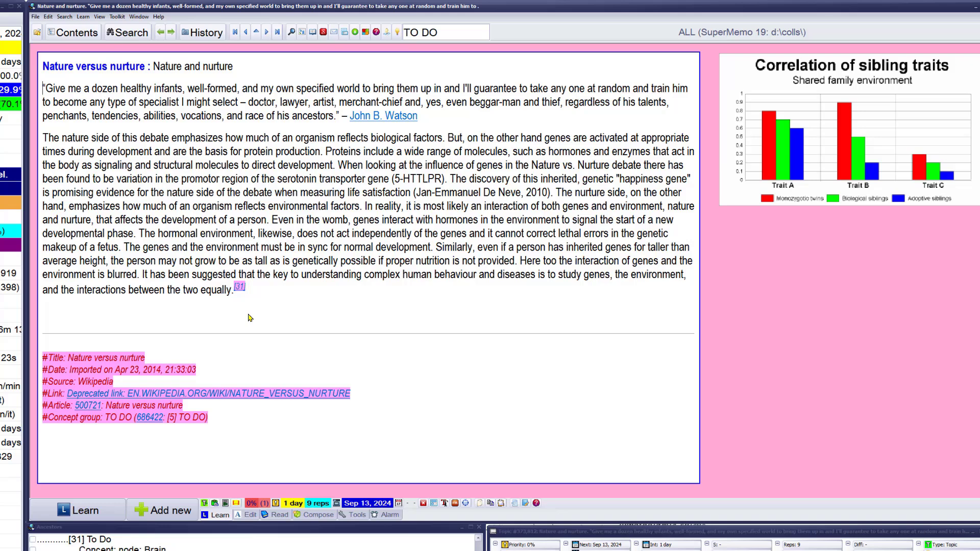
- Extract the John B. Watson quote, then delete all text before the nature-side paragraph
key("shift+Down")
key("shift+Down")
key("shift+Down")
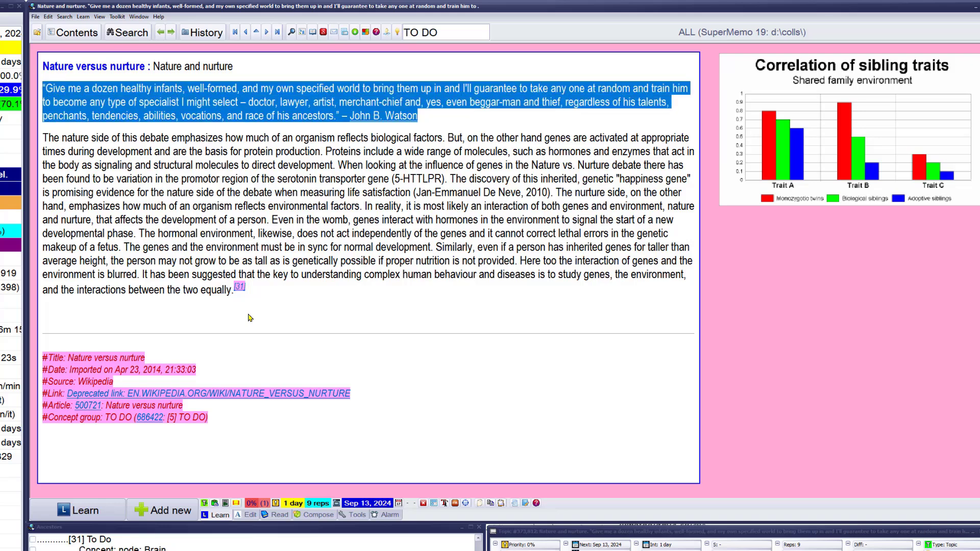
key("alt+x")
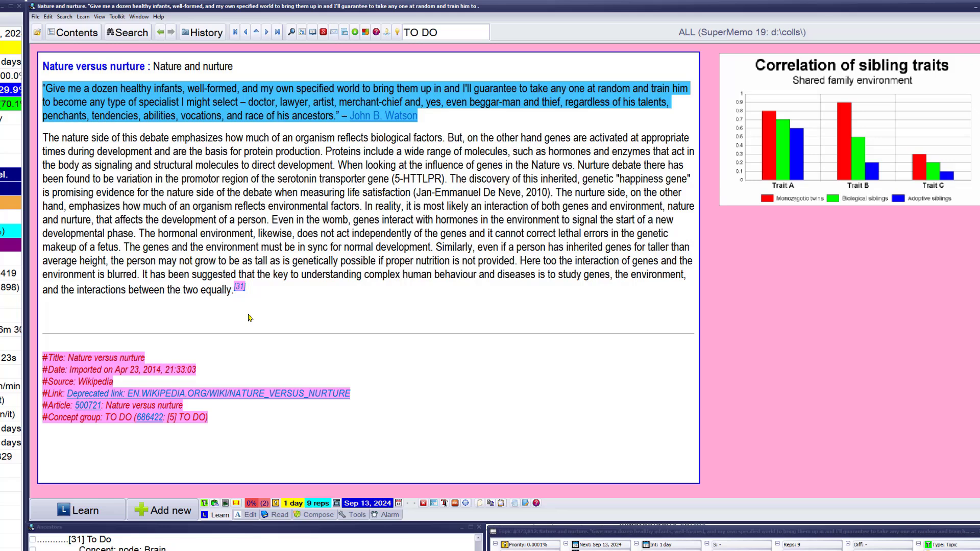
key("alt+backslash")
key("Return")
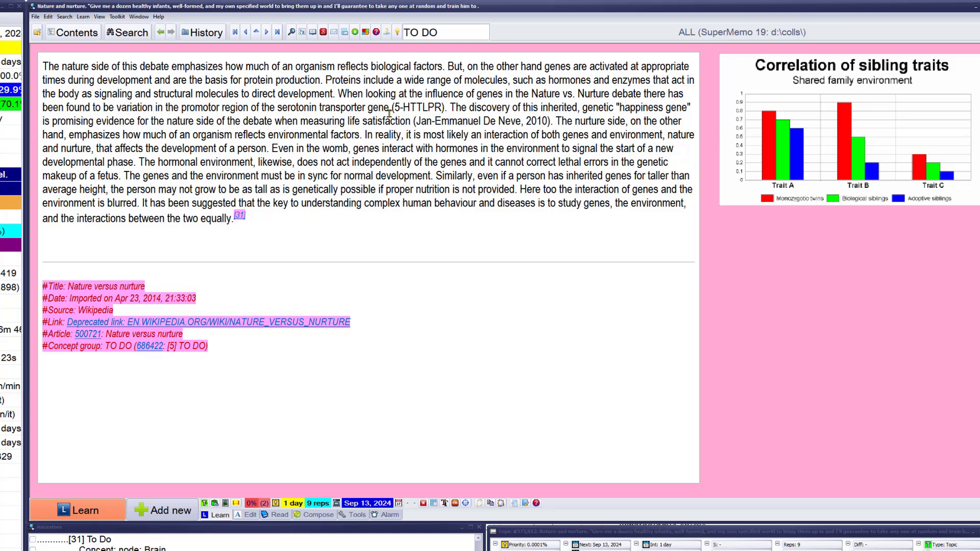
- Set the Nature versus nurture article's queue position to 1 and return to its text
key("ctrl+j")
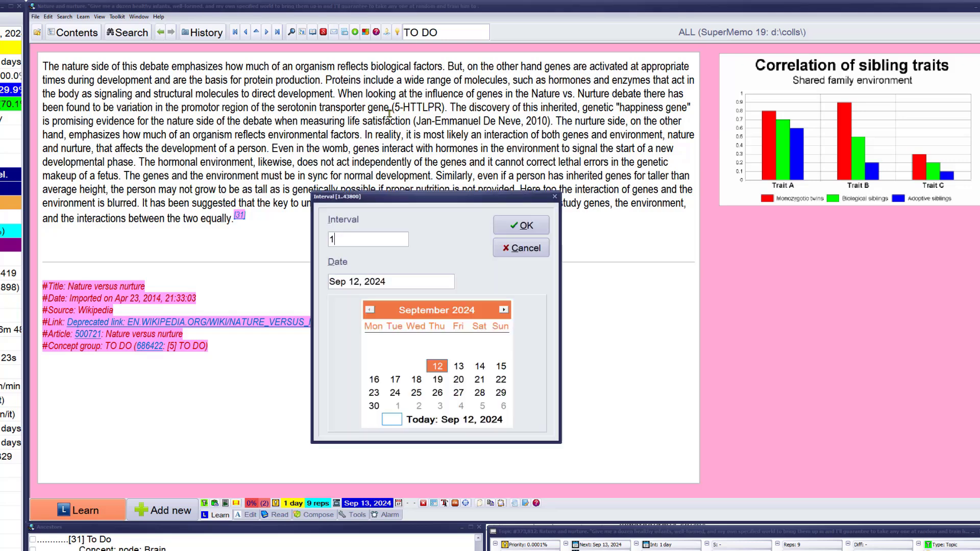
key("Escape")
key("alt+p")
type("1")
key("Return")
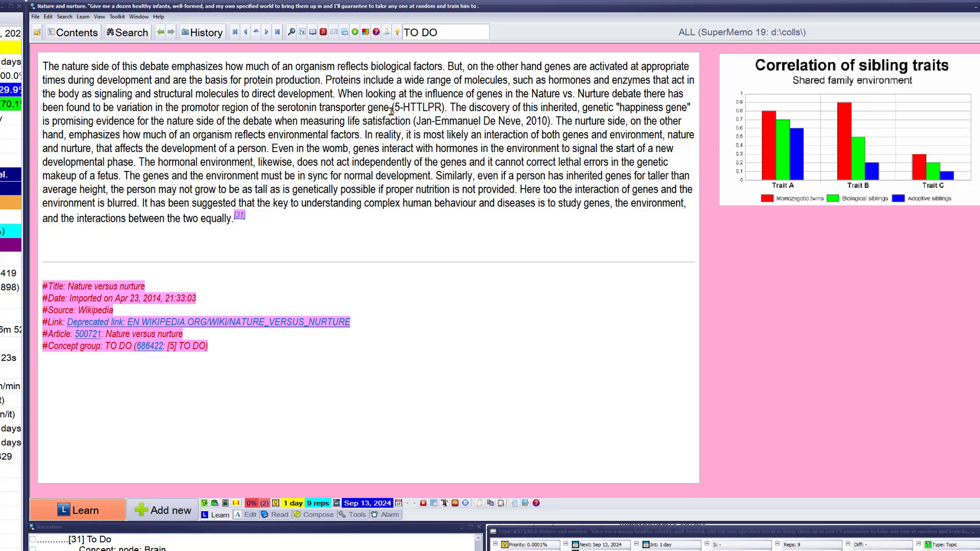
left_click(391, 105)
- Search the whole collection for the selected phrase 'serotonin transporter gene'
key("ctrl+shift+Left")
key("ctrl+shift+Left")
key("ctrl+shift+Left")
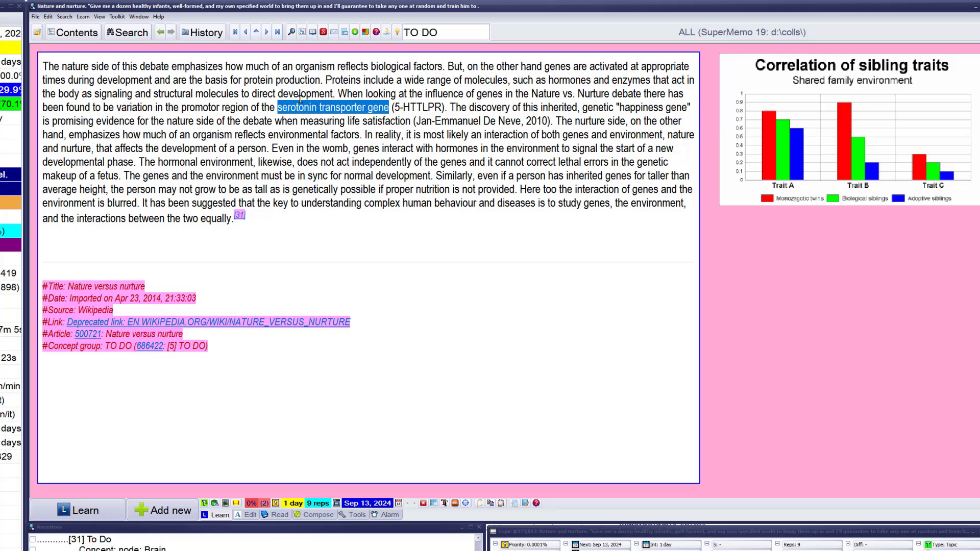
key("ctrl+F3")
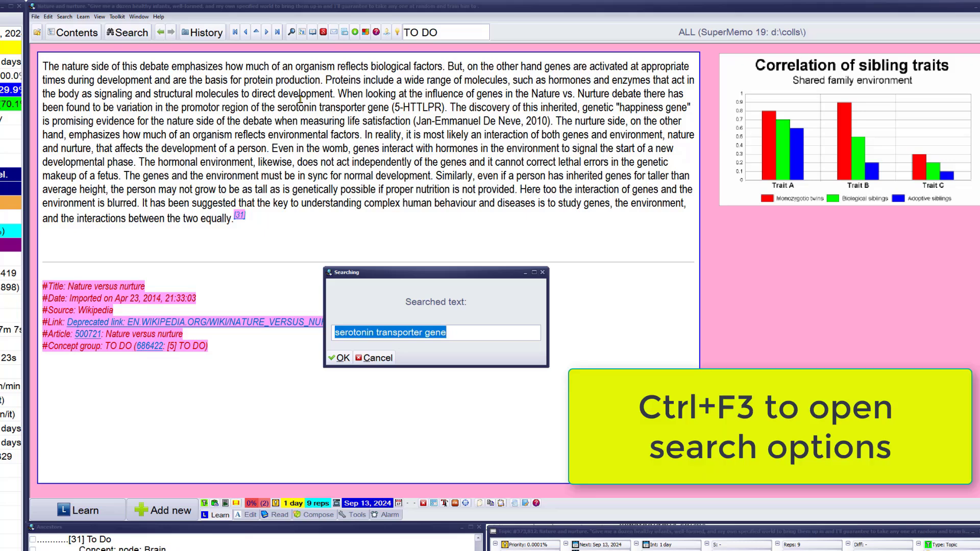
key("Return")
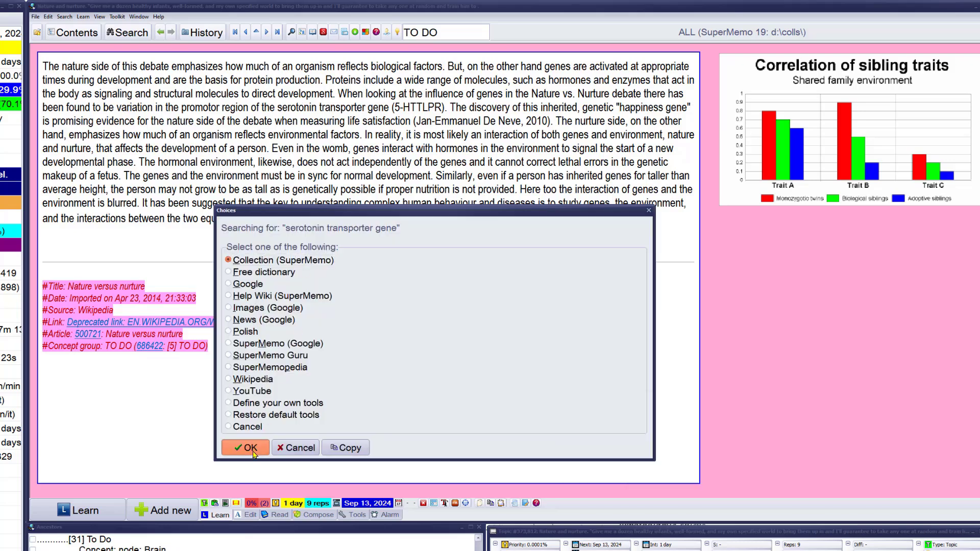
key("Return")
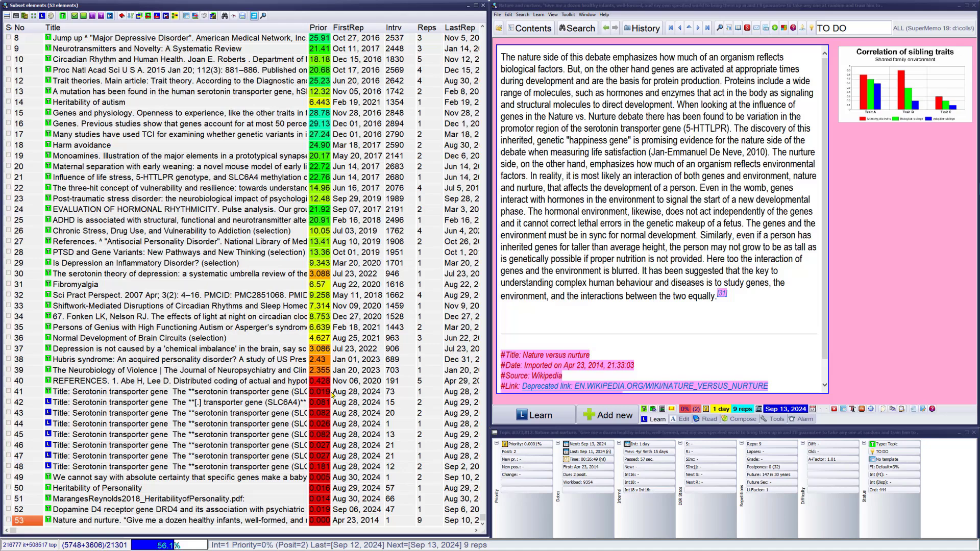
- Add the 53 search results to the current neural review queue with priority 6
left_click(51, 16)
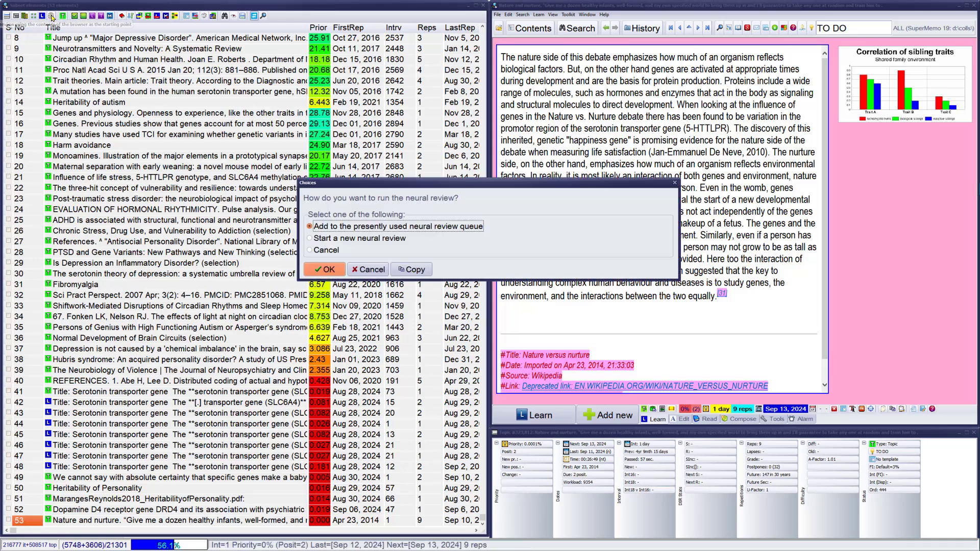
left_click(326, 269)
type("6")
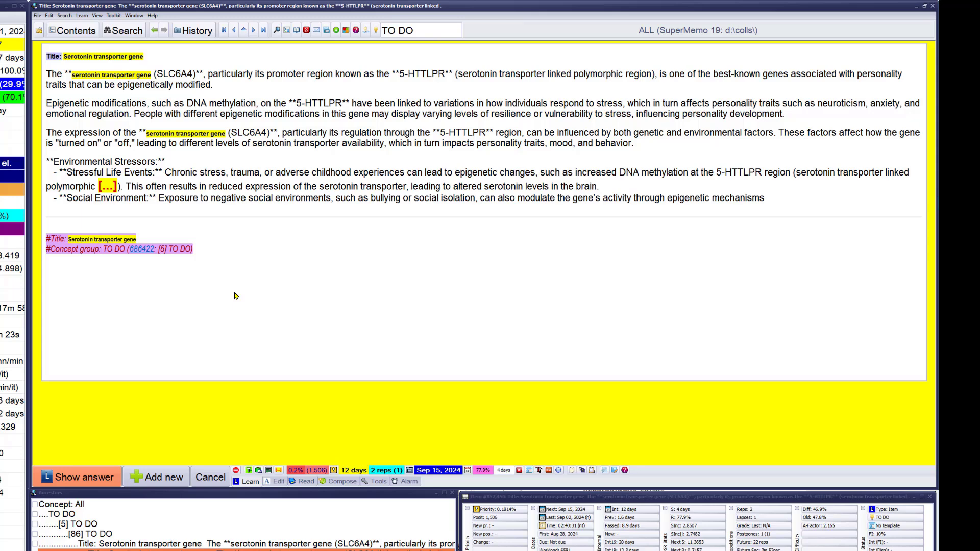
- Pass the serotonin transporter gene cloze, delete its first two paragraphs, and continue to the next element
key("Return")
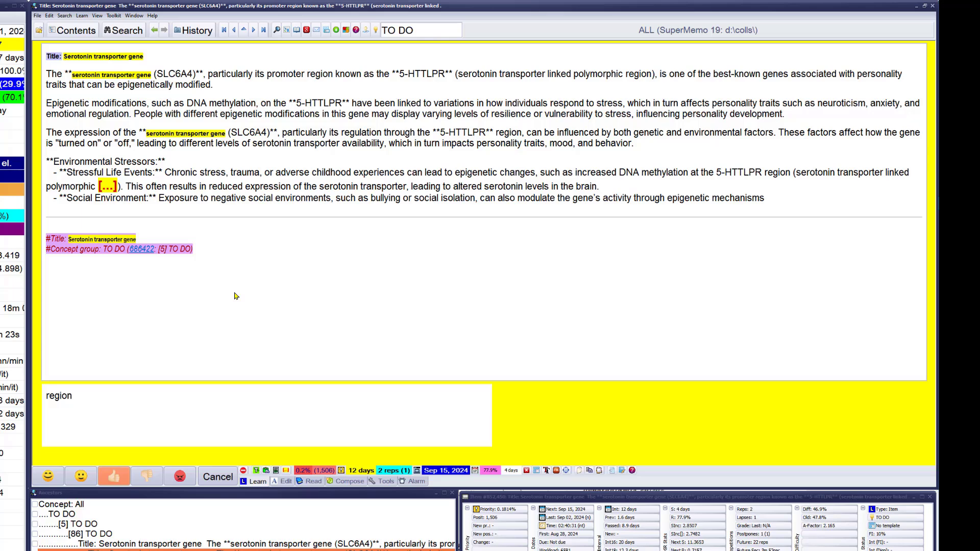
key("Return")
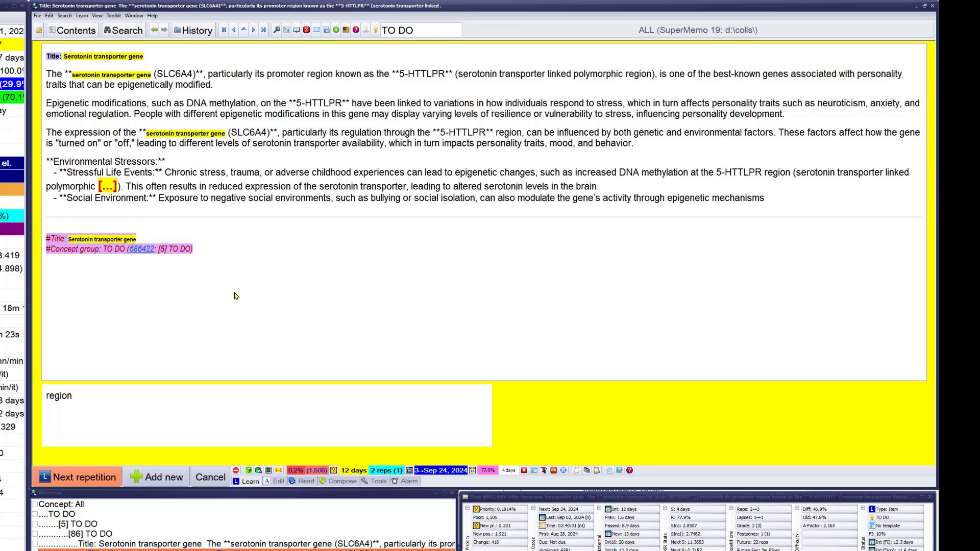
left_click(236, 296)
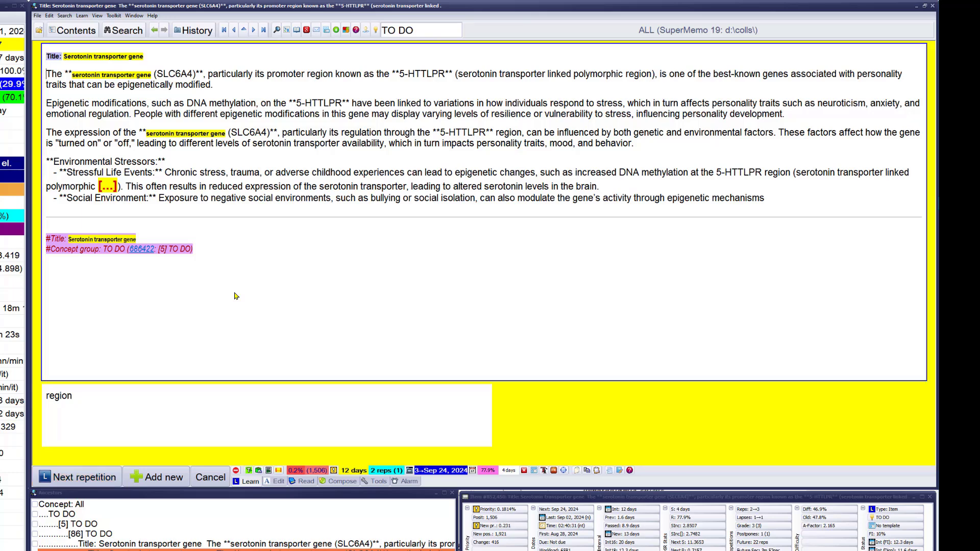
key("shift+Down")
key("shift+Down")
key("shift+Down")
key("shift+Down")
key("Delete")
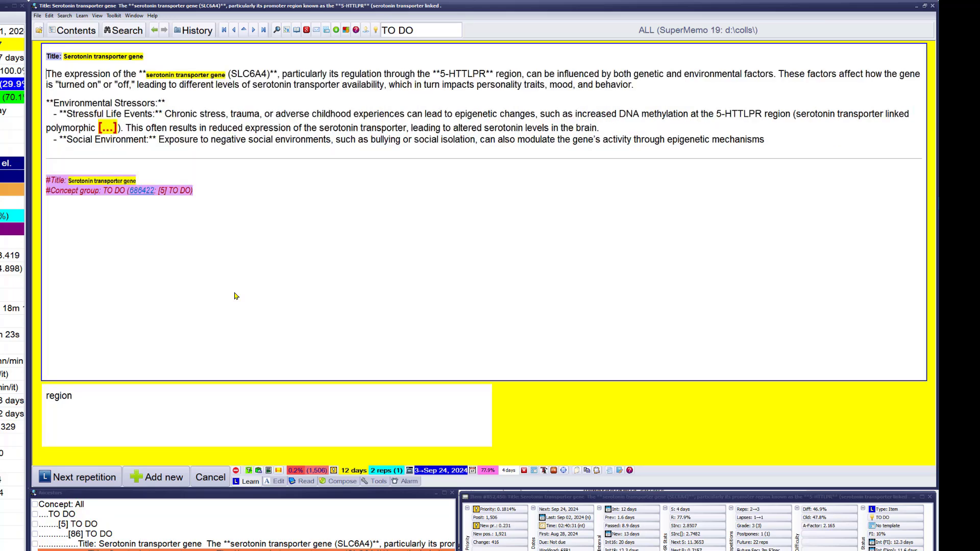
key("Return")
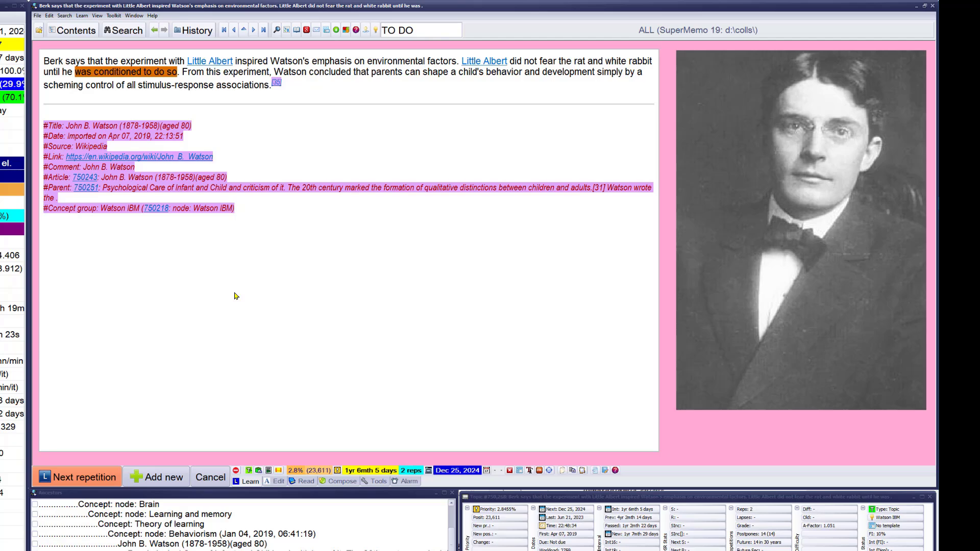
- Reschedule the Watson topic with a 1-day interval and close the Priority prompt
key("ctrl+shift+r")
type("1")
key("Return")
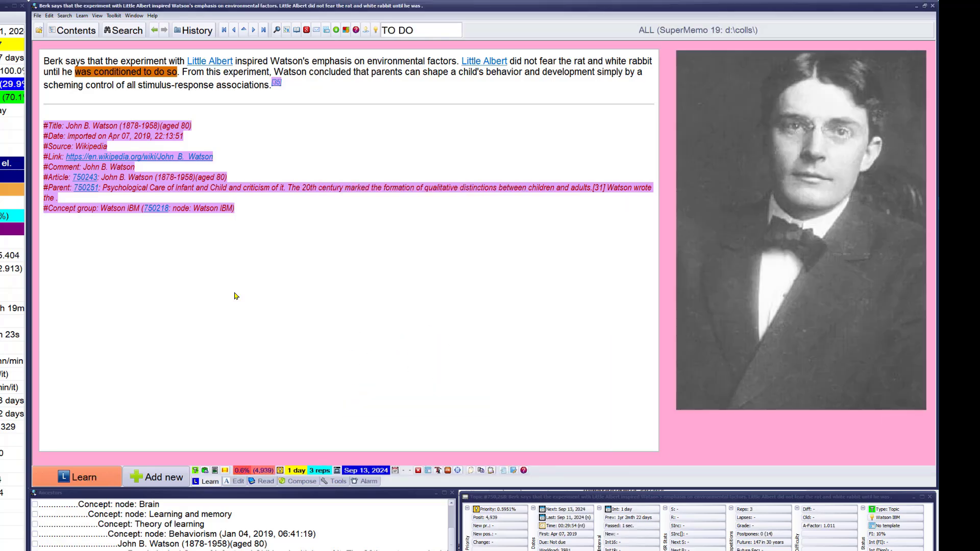
key("Return")
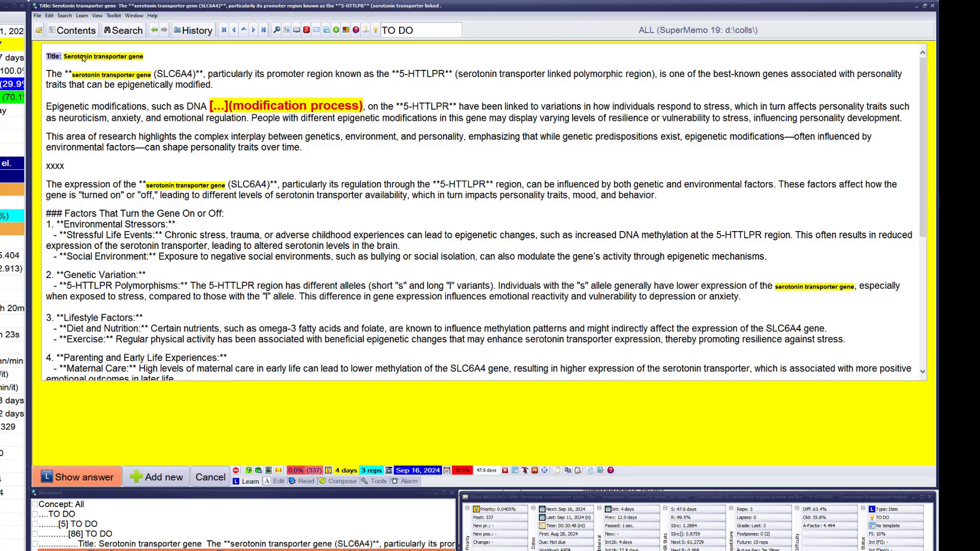
- Reveal and grade the methylation cloze, then move to the next element
key("Return")
key("Return")
key("Escape")
key("Return")
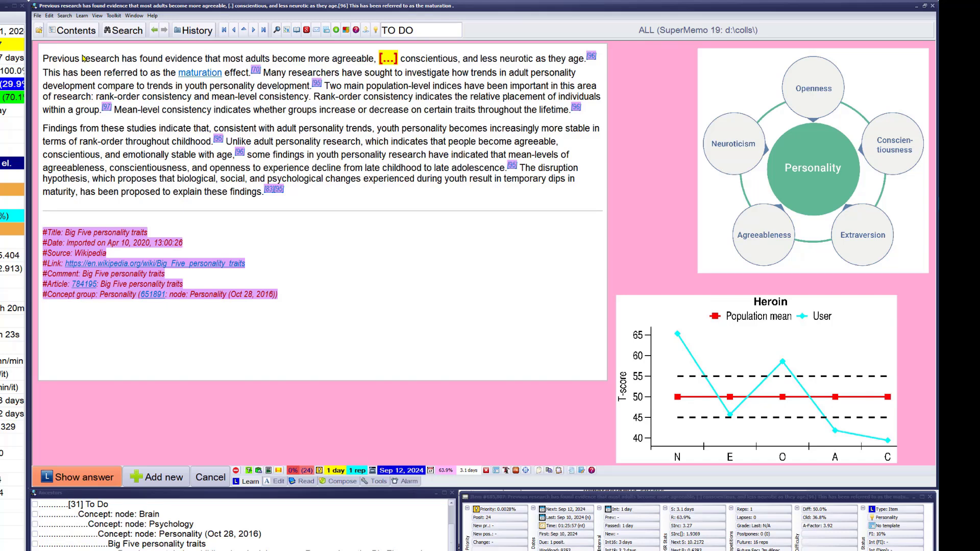
- Delete the Big Five cloze text after the maturation effect sentence and reveal its answer
key("q")
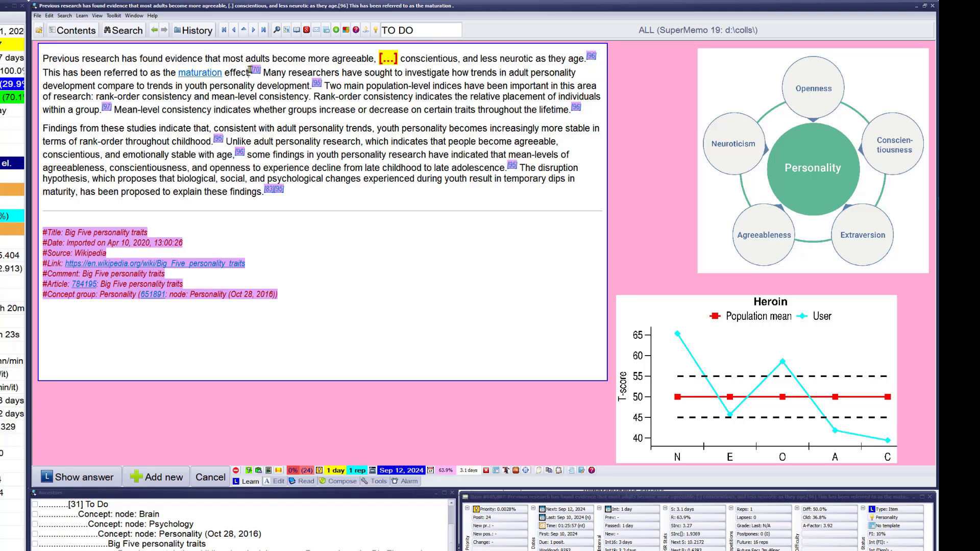
key("alt+period")
key("Return")
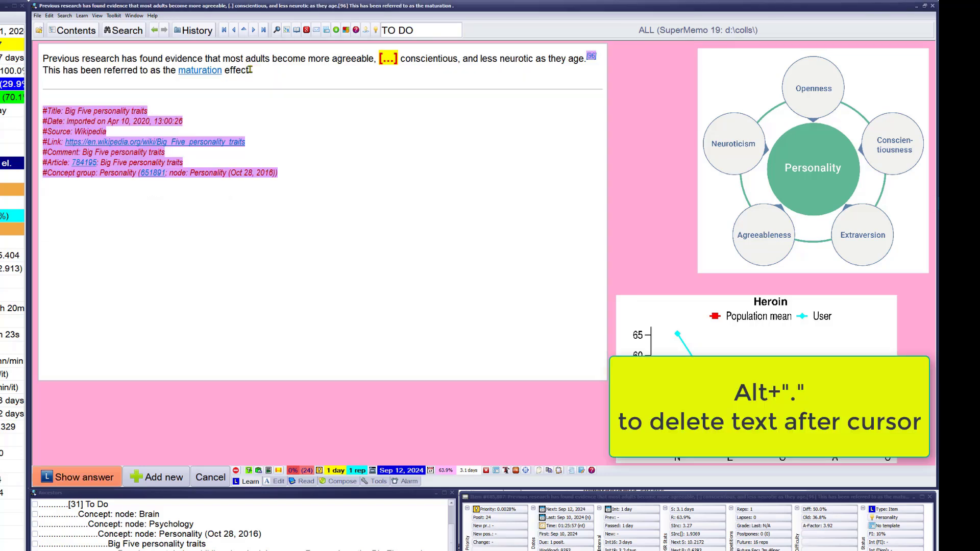
key("Return")
key("Return")
key("Return")
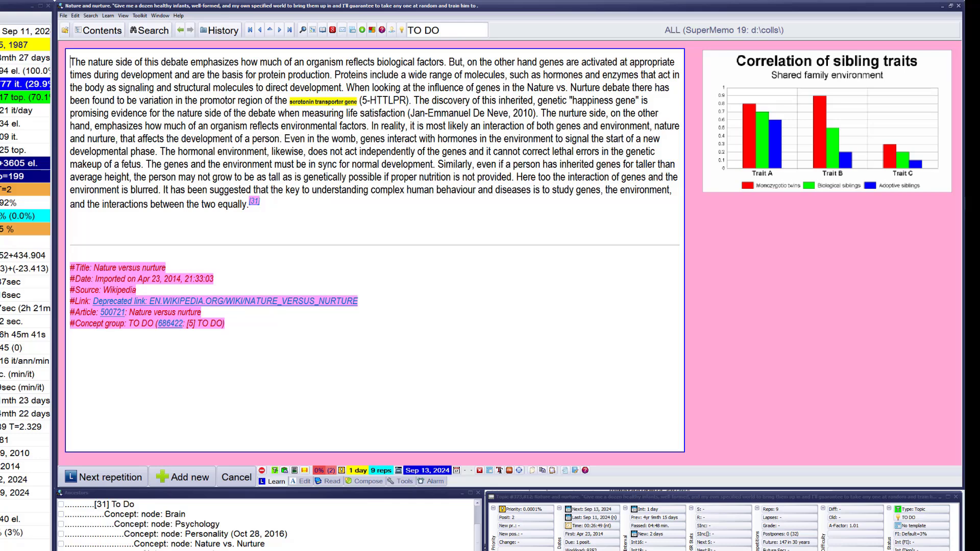
- Extract the topic's opening passage as a new topic
key("shift+Down")
key("shift+Down")
key("ctrl+shift+Right")
key("ctrl+shift+Right")
key("ctrl+shift+Right")
key("ctrl+shift+Right")
key("ctrl+shift+Right")
key("ctrl+shift+Right")
key("ctrl+shift+Right")
key("ctrl+shift+Right")
key("ctrl+shift+Right")
key("ctrl+shift+Right")
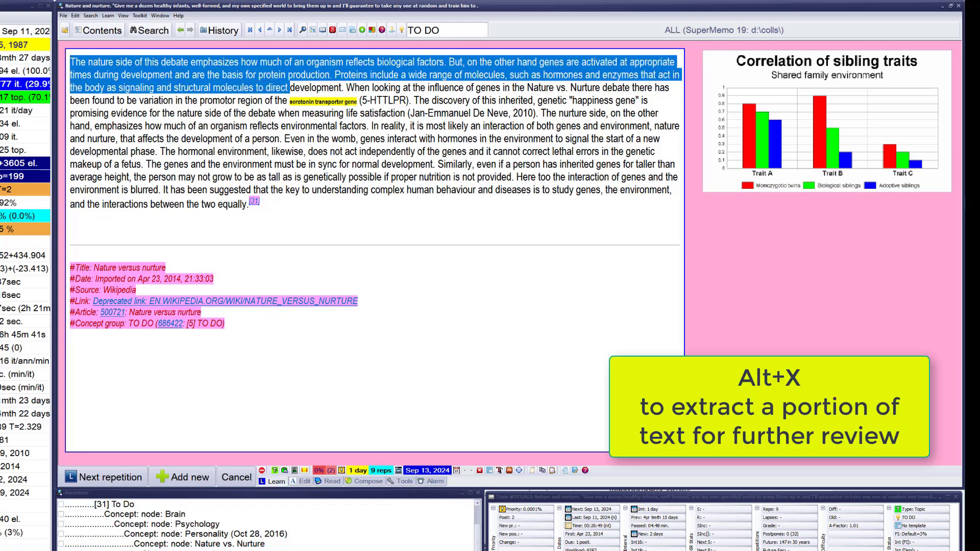
key("alt+x")
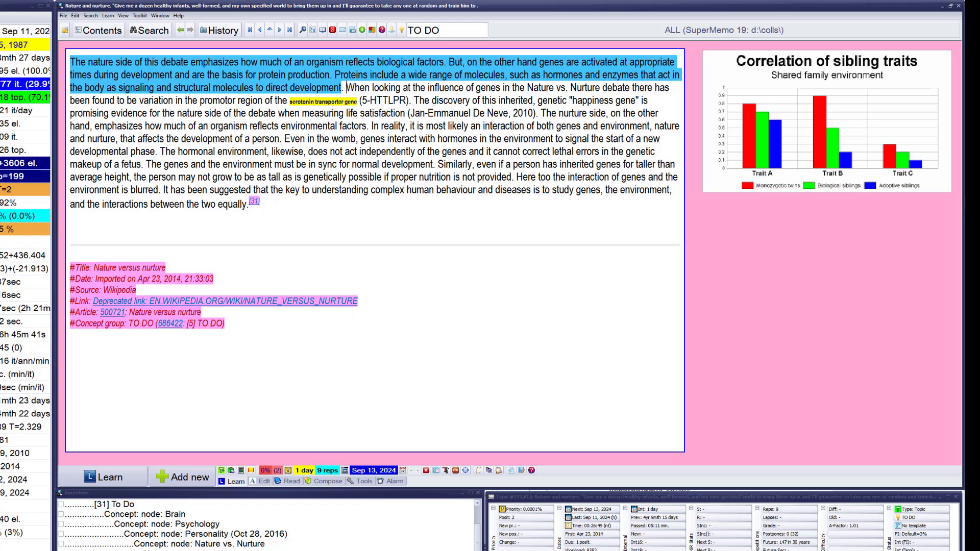
- Extract the 'When looking' passage through the 2010 citation as a new topic
key("shift+Down")
key("shift+Right")
key("shift+Right")
key("shift+End")
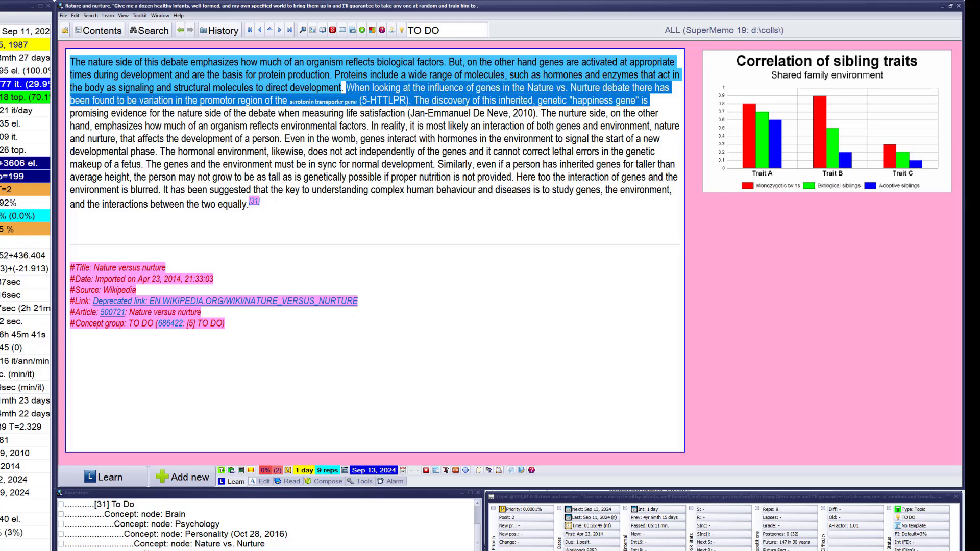
key("ctrl+shift+Right")
key("ctrl+shift+Right")
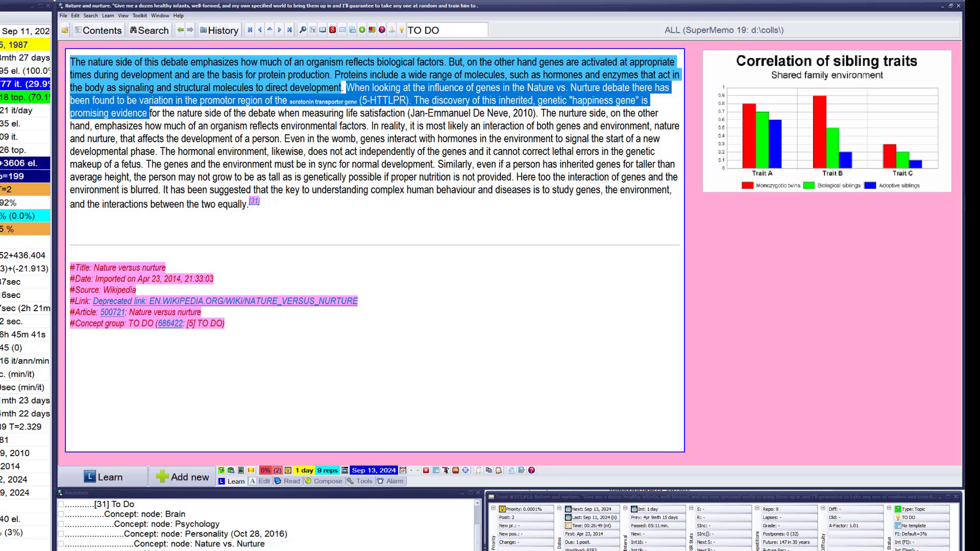
key("ctrl+shift+Right")
key("ctrl+shift+Right")
key("ctrl+shift+Right")
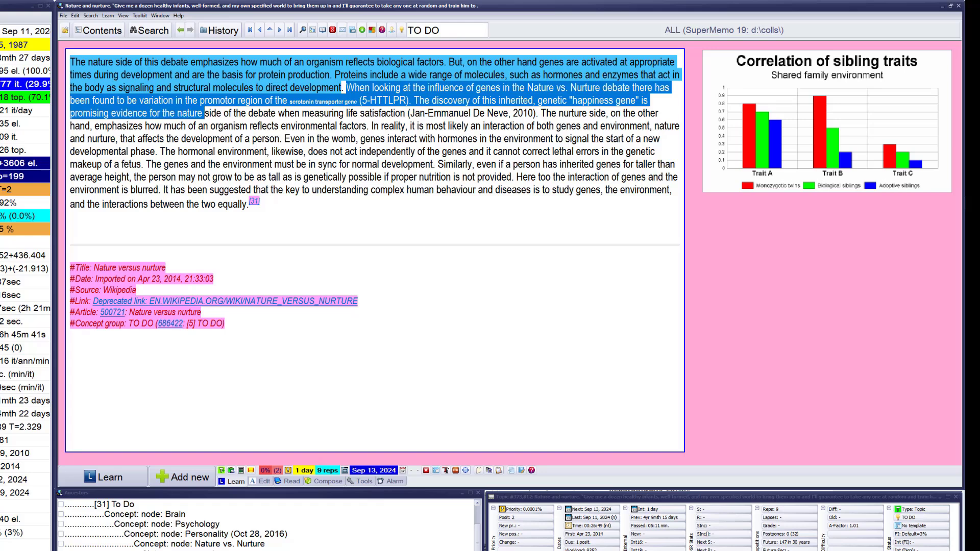
key("ctrl+shift+Right")
key("ctrl+shift+Right")
key("ctrl+shift+Right")
key("ctrl+shift+Right")
key("ctrl+shift+Right")
key("ctrl+shift+Right")
key("ctrl+shift+Right")
key("ctrl+shift+Right")
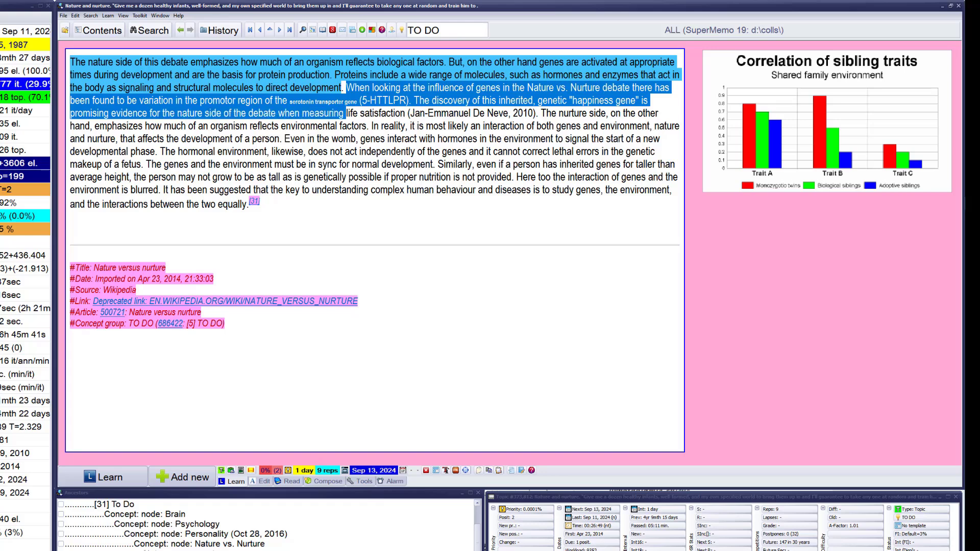
key("ctrl+shift+Right")
key("ctrl+shift+Right")
key("ctrl+shift+Right")
key("ctrl+shift+Right")
key("ctrl+shift+Right")
key("ctrl+shift+Right")
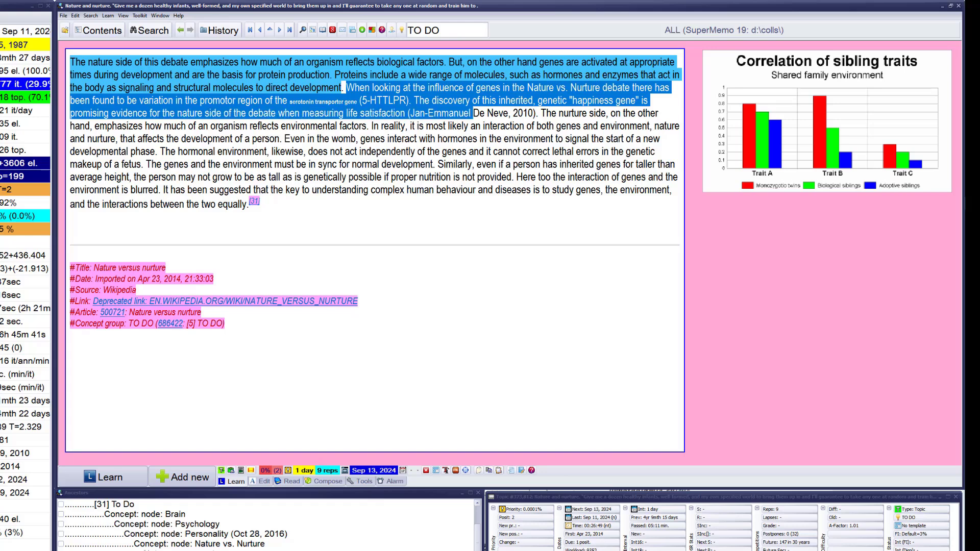
key("shift+Right")
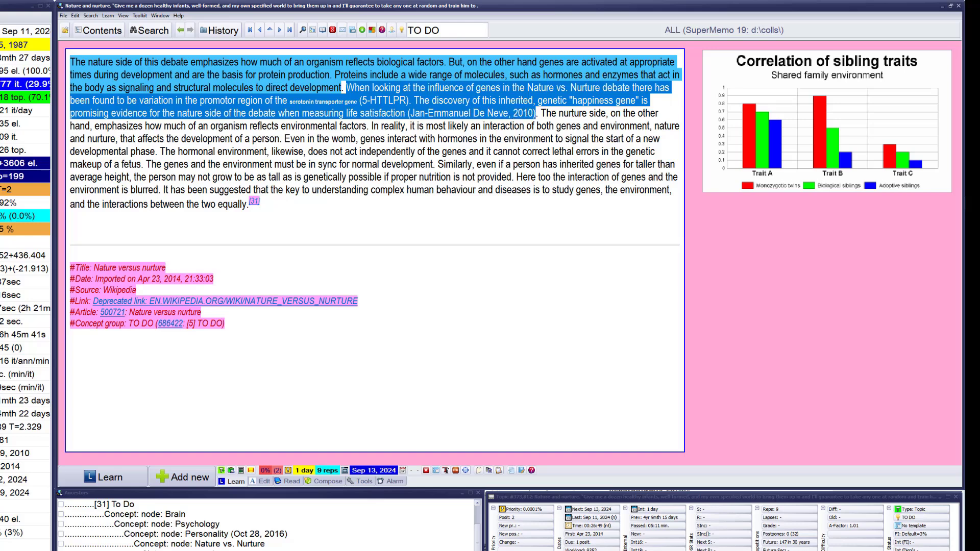
key("alt+x")
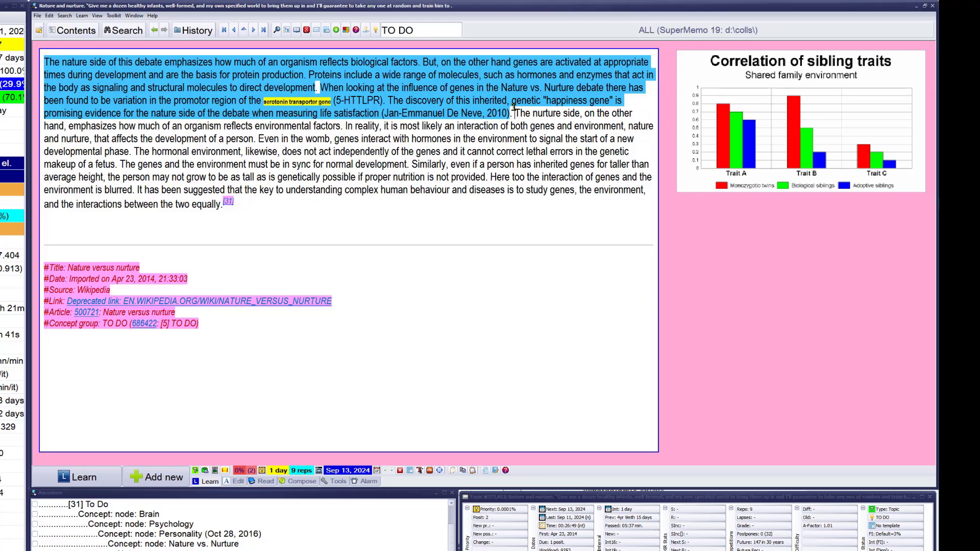
- Empty the processed nature-and-nurture topic and ignore it in learning
left_click(129, 151, "shift")
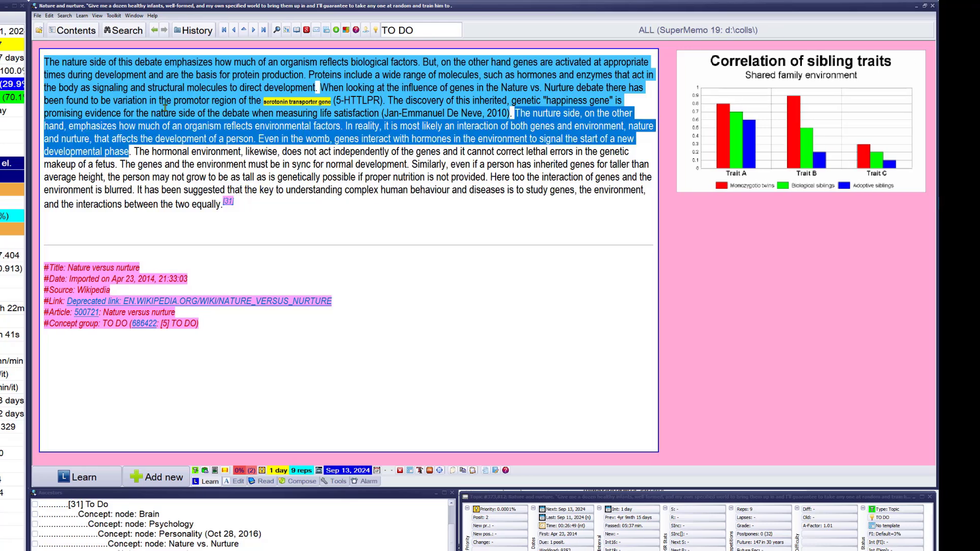
left_click(243, 204, "shift")
key("Escape")
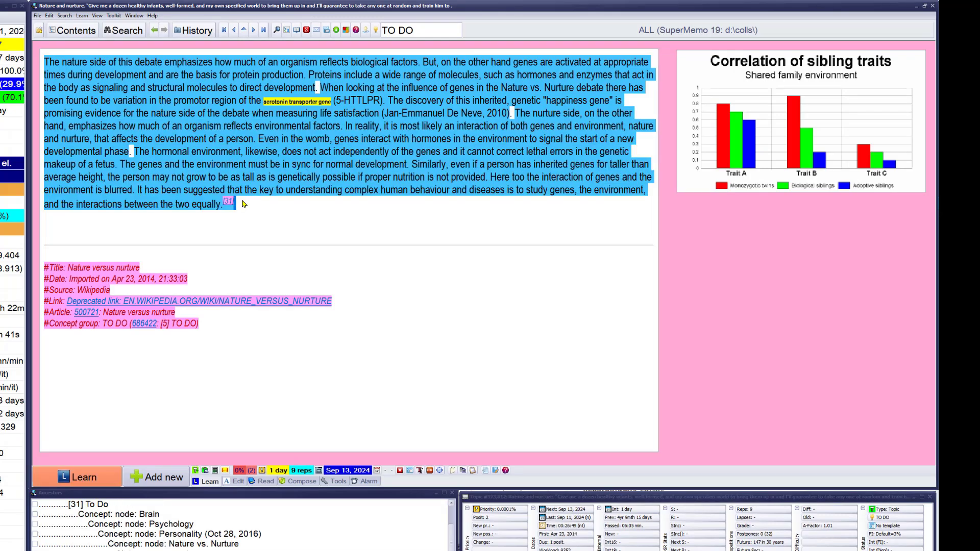
key("ctrl+shift+Return")
key("Return")
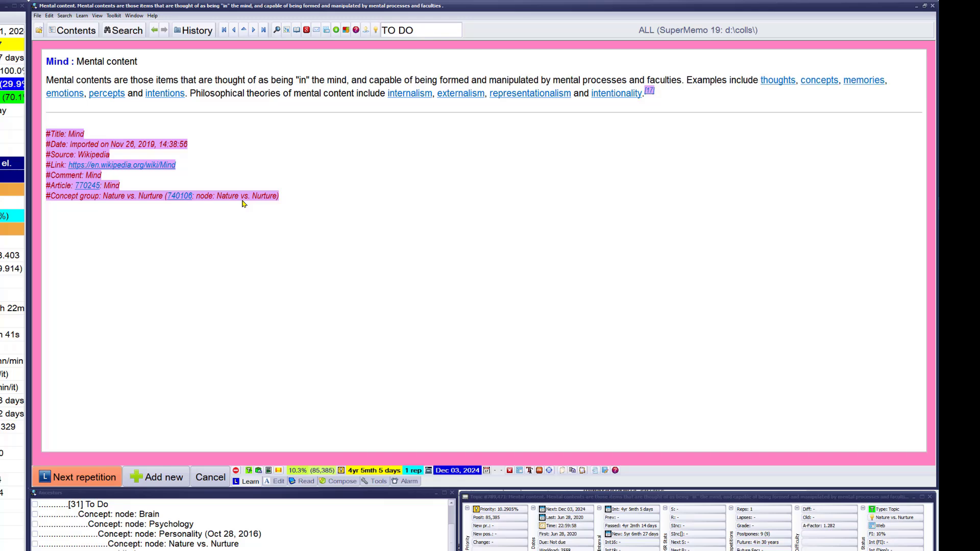
- Advance through Mental content, Cognitive Science and Definitions to Implications in law
key("Return")
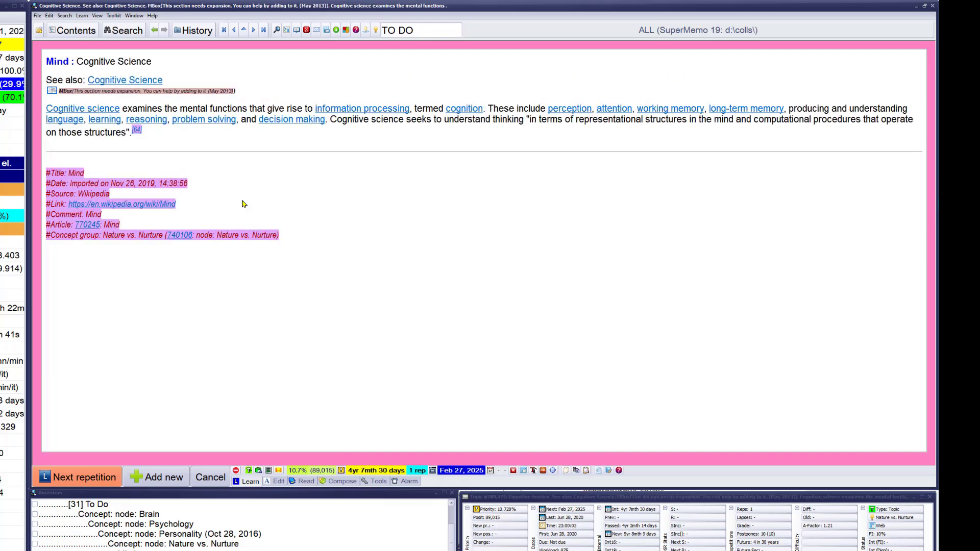
key("Return")
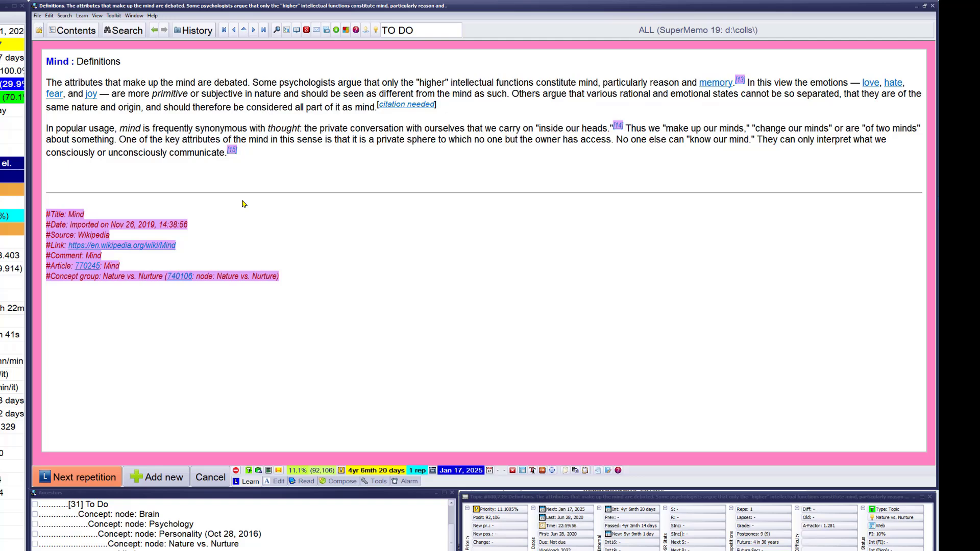
key("Return")
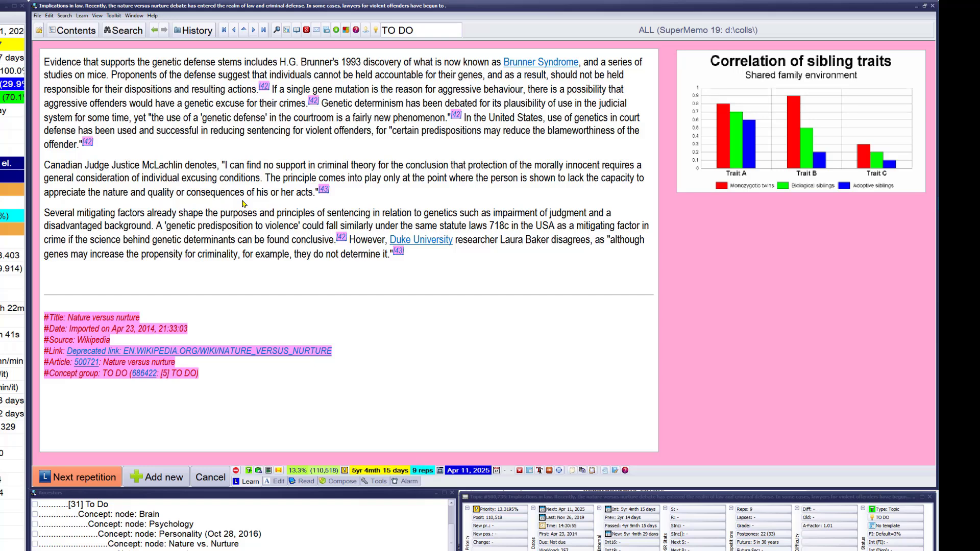
- Extract the first paragraph of the Implications in law topic as a new topic
key("ctrl+t")
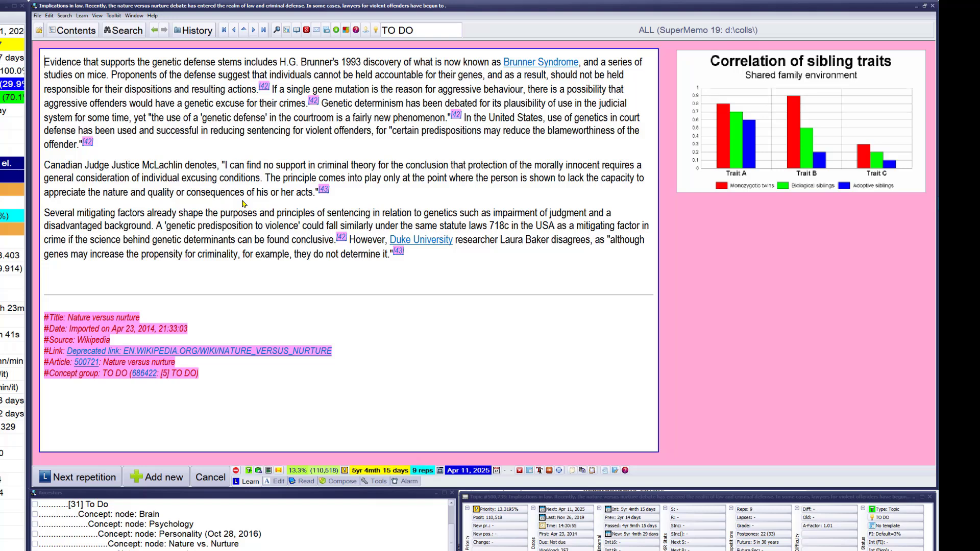
key("ctrl+shift+Down")
key("alt+x")
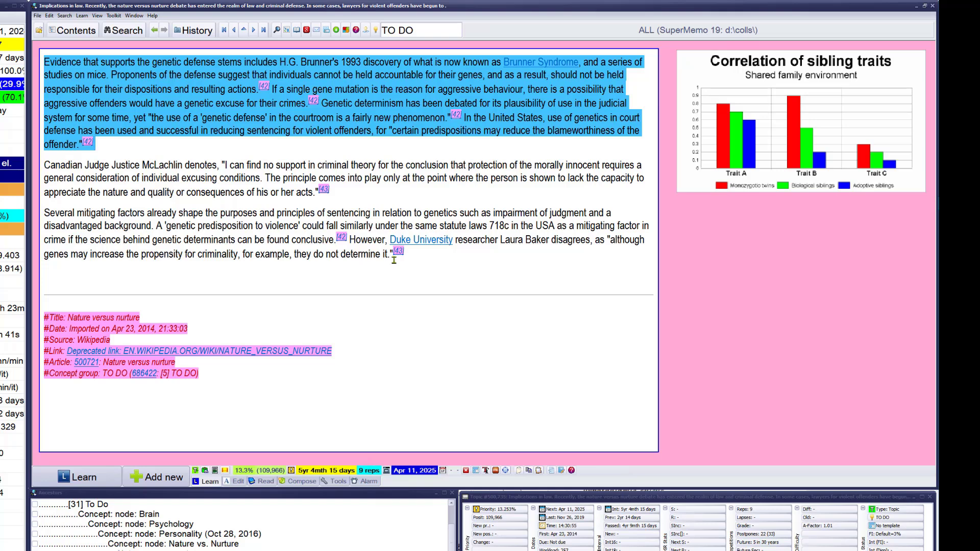
- Extract paragraphs two and three, then empty and dismiss the topic
key("ctrl+shift+Down")
key("ctrl+shift+Down")
key("alt+x")
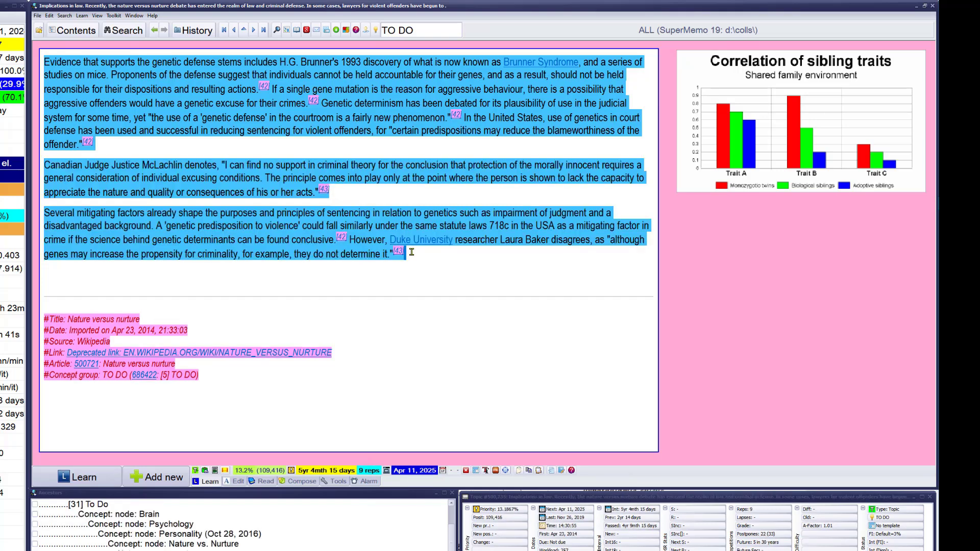
key("ctrl+shift+Return")
key("Return")
key("Return")
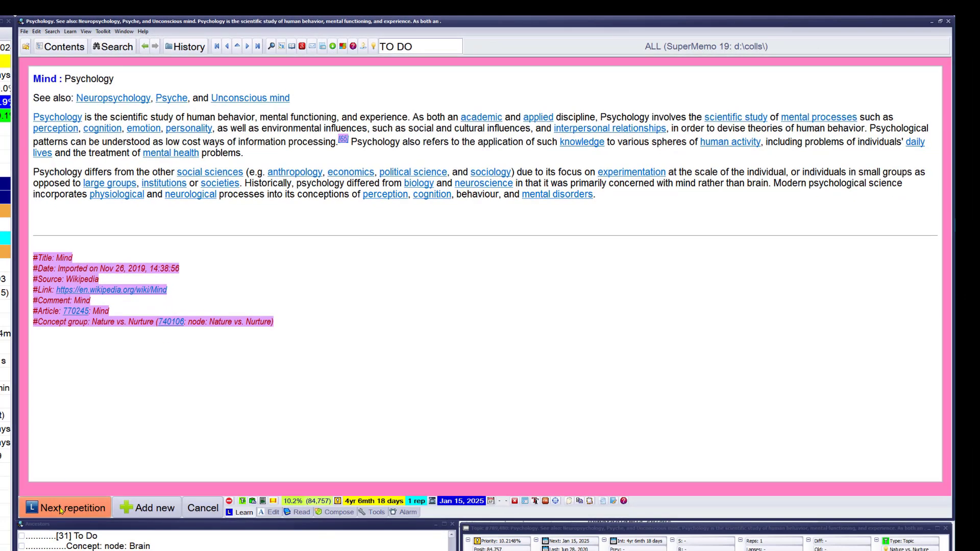
- Go to the next repetition, the Scientific approaches topic
left_click(59, 513)
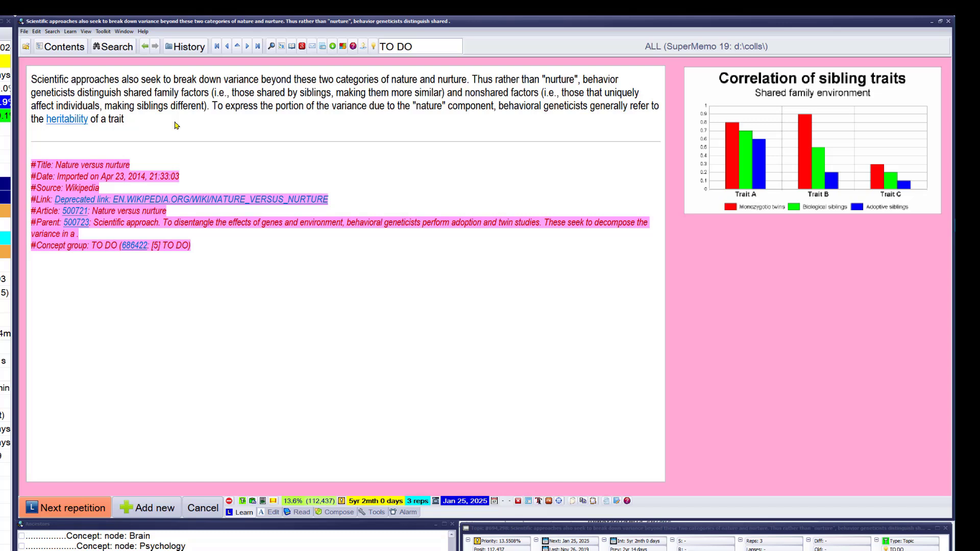
- Select 'heritability' and search the collection for 'missing heritability'
left_click(123, 118)
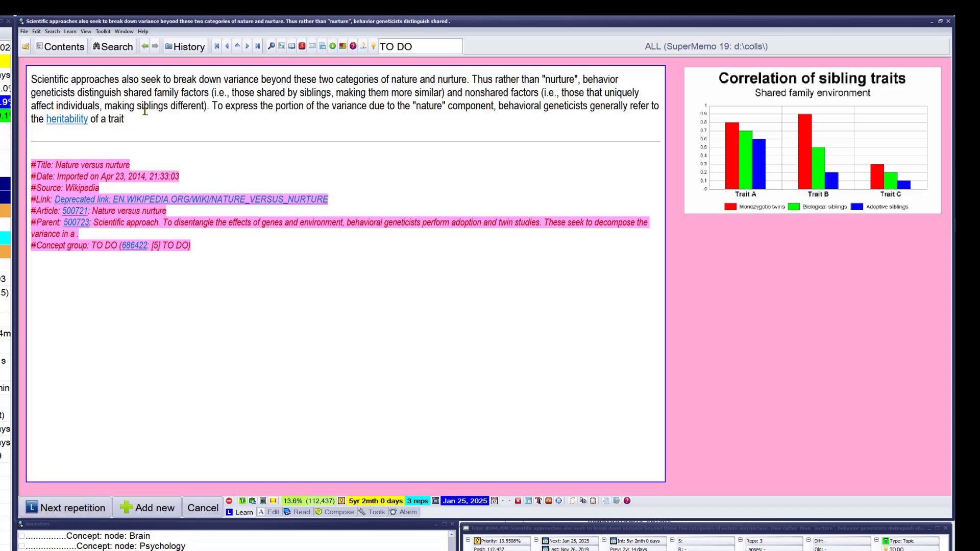
key("ctrl+Left")
key("ctrl+Left")
key("ctrl+Left")
key("ctrl+Left")
key("ctrl+shift+Right")
key("shift+Left")
key("ctrl+F3")
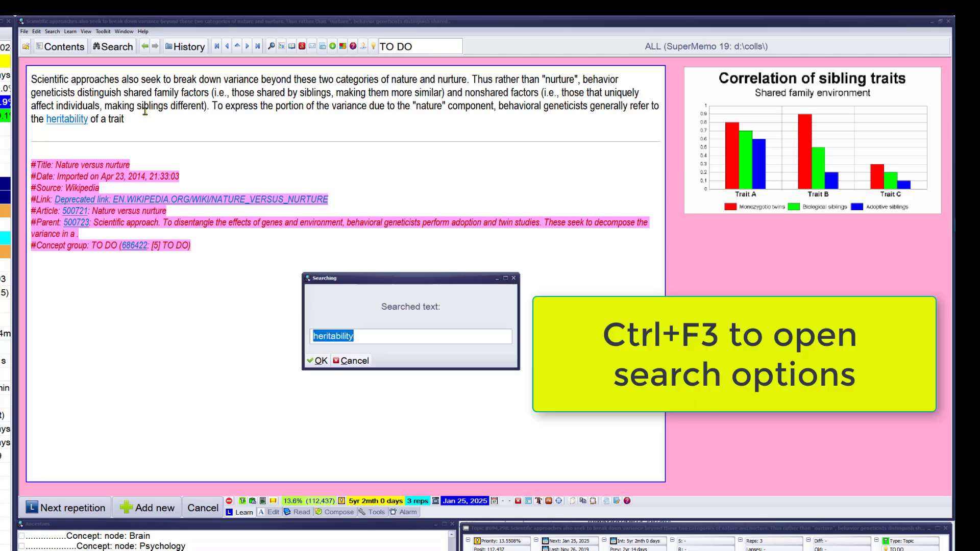
key("Home")
type("missing")
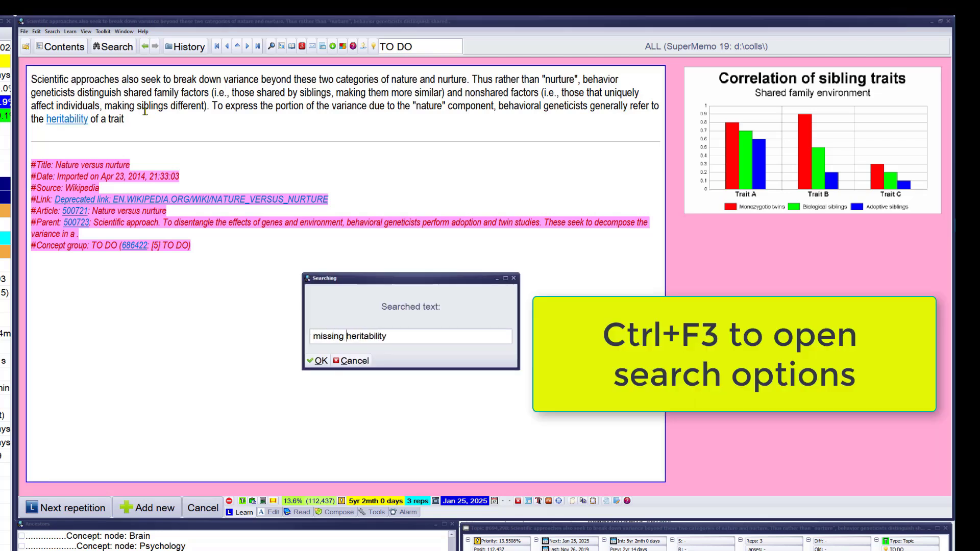
key("Return")
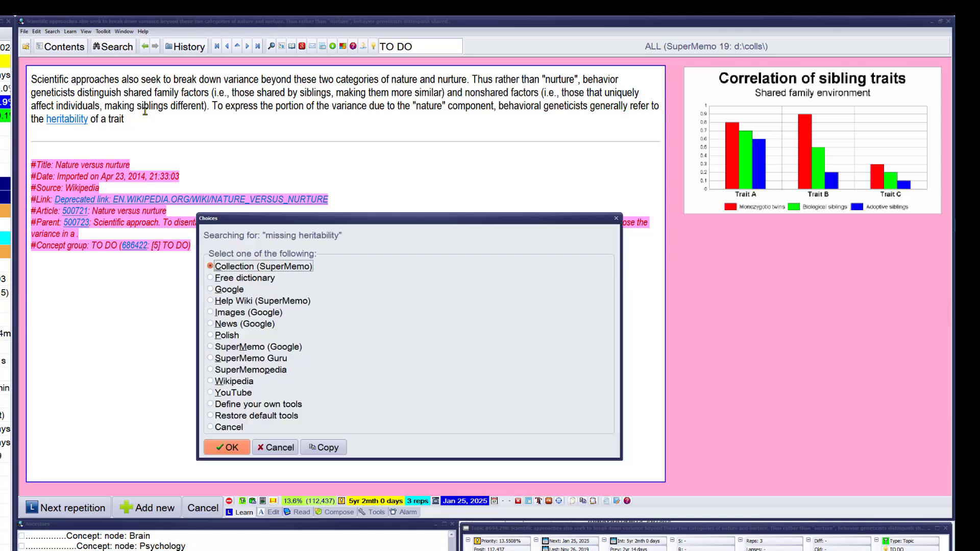
key("Return")
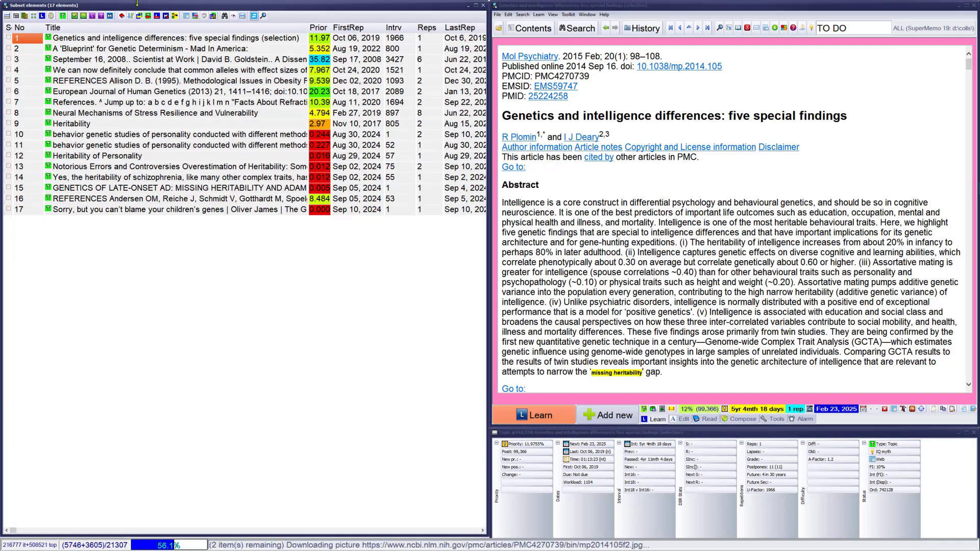
- Add the 17 missing-heritability search results to the current neural review queue at priority 2
left_click(51, 16)
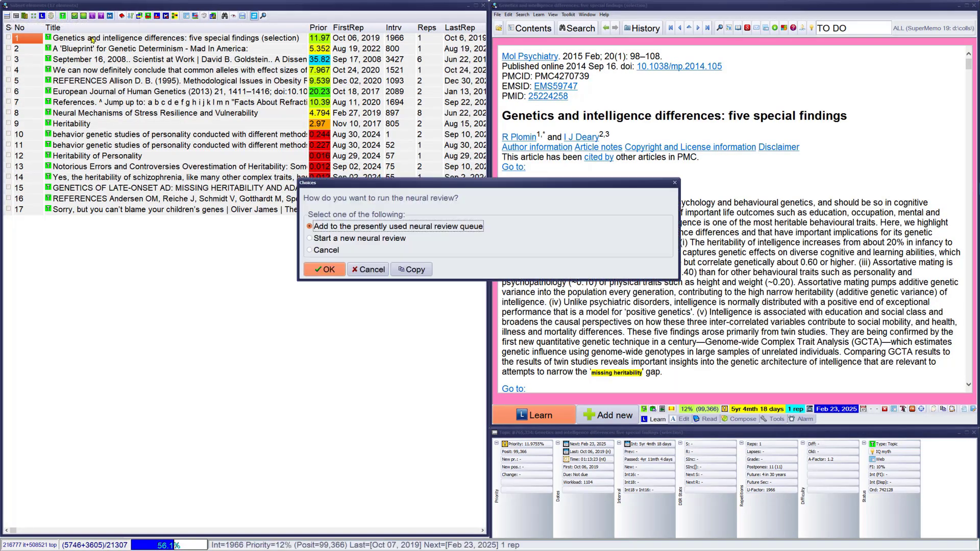
left_click(321, 269)
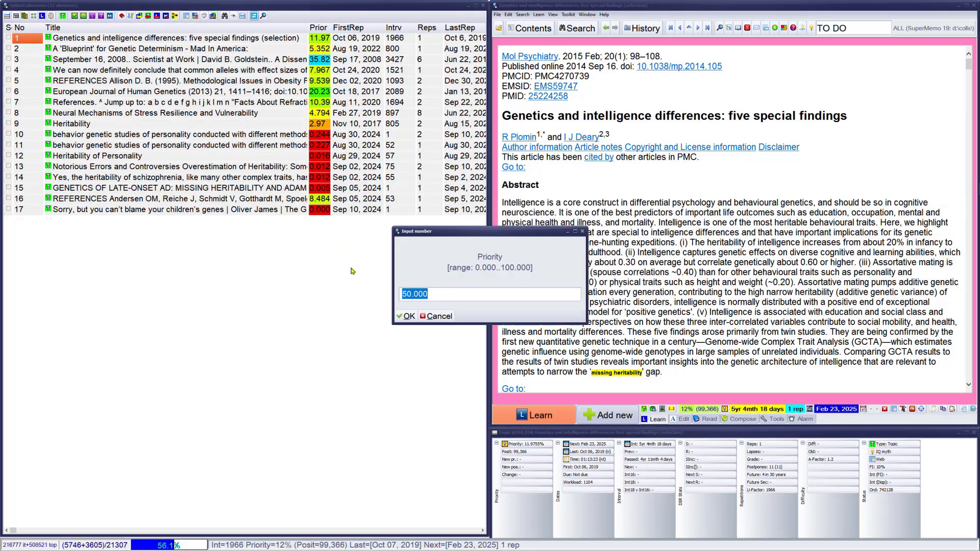
type("2")
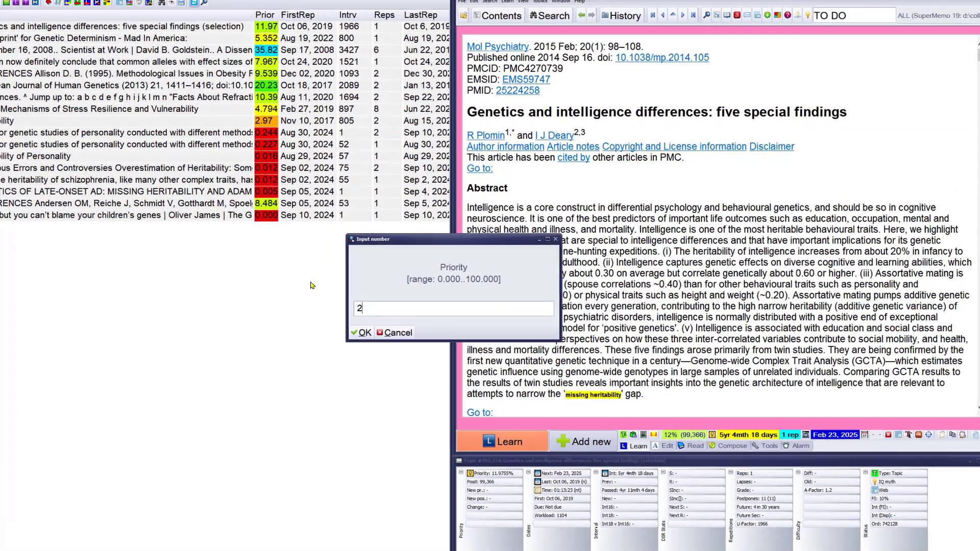
key("Return")
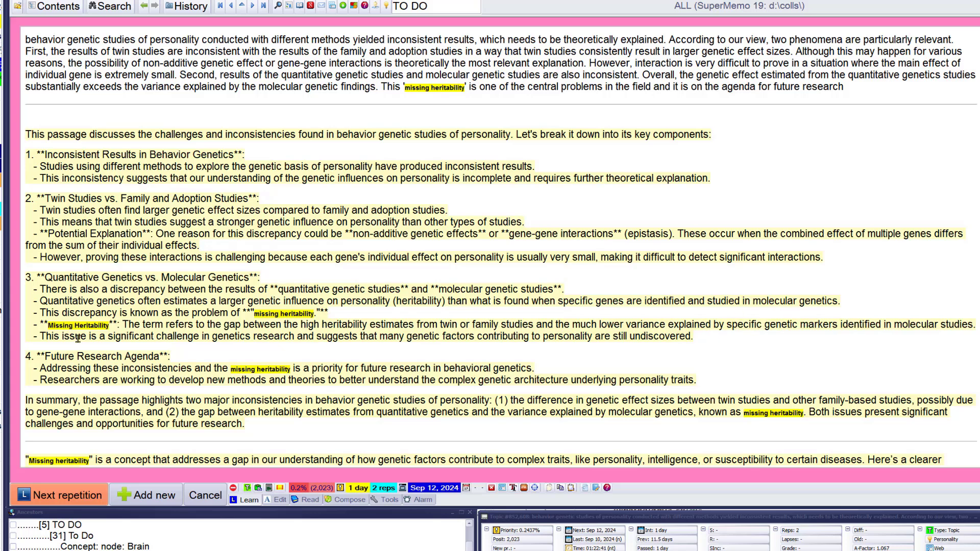
- Reschedule the missing-heritability passage and continue to the Innatism article
scroll(111, 339, "down", 5)
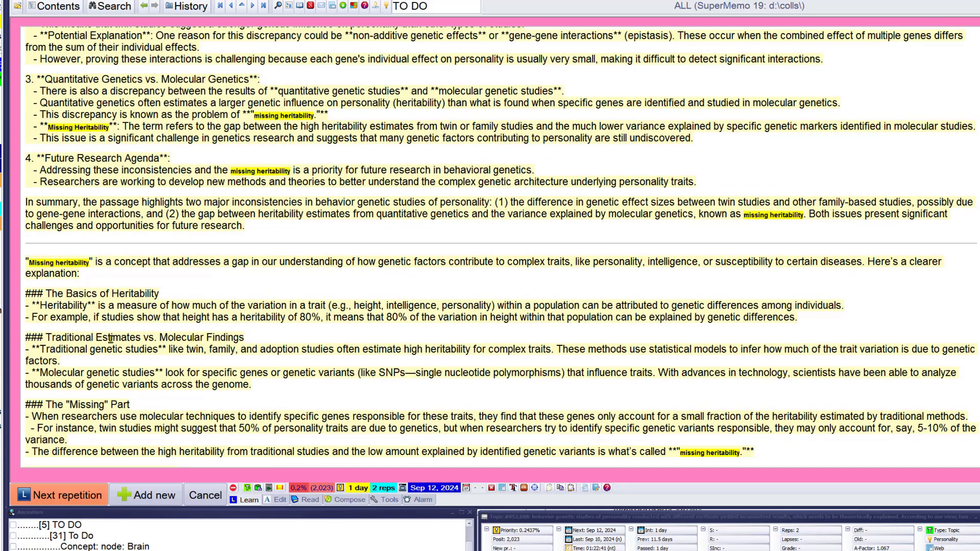
key("ctrl+j")
key("Return")
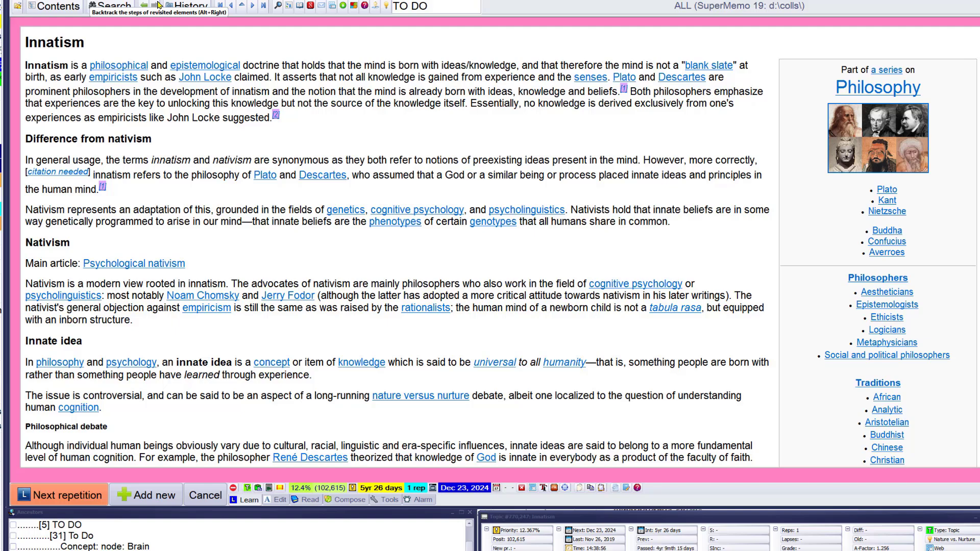
- Read through the Innatism article and call up its repetition priority prompt to lower it
scroll(251, 180, "down", 3)
scroll(251, 180, "down", 9)
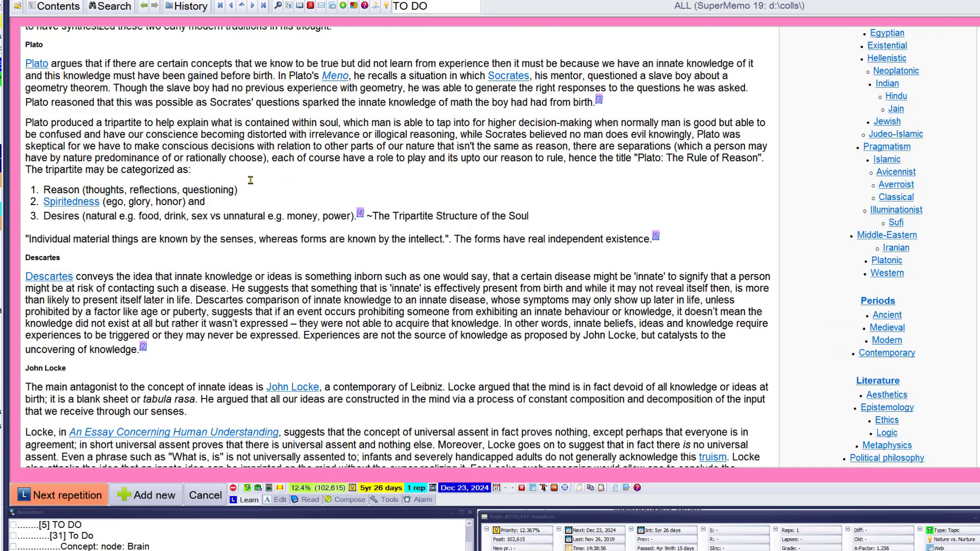
scroll(250, 179, "down", 4)
scroll(250, 180, "down", 4)
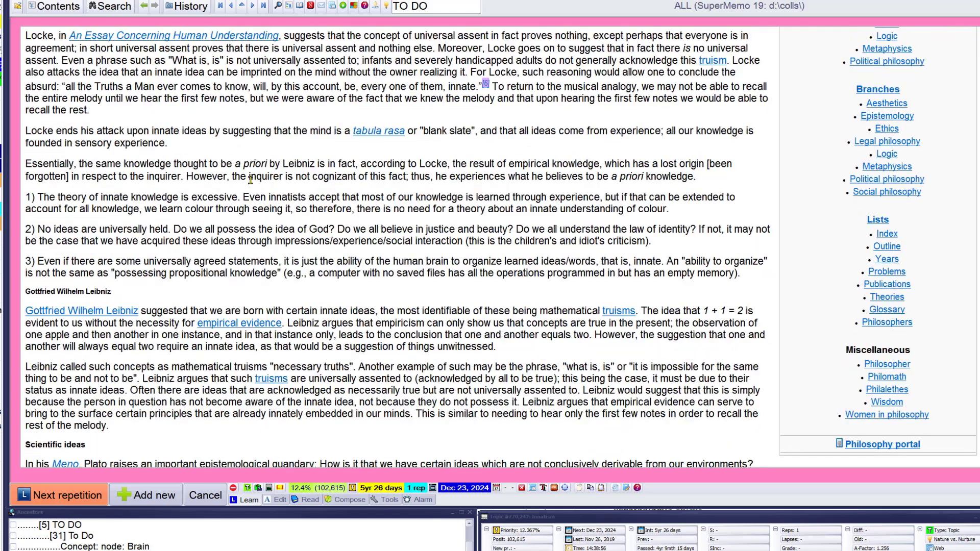
scroll(251, 180, "down", 3)
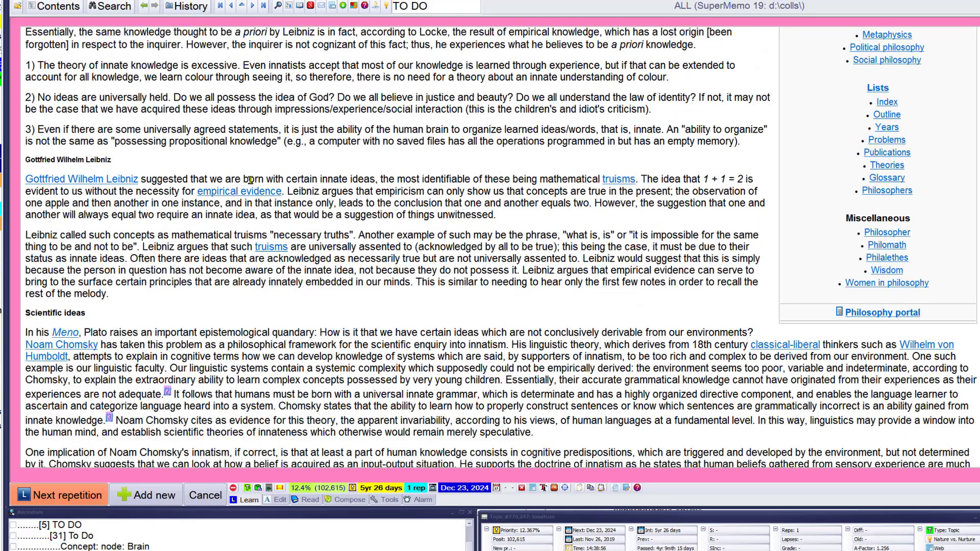
scroll(250, 180, "down", 4)
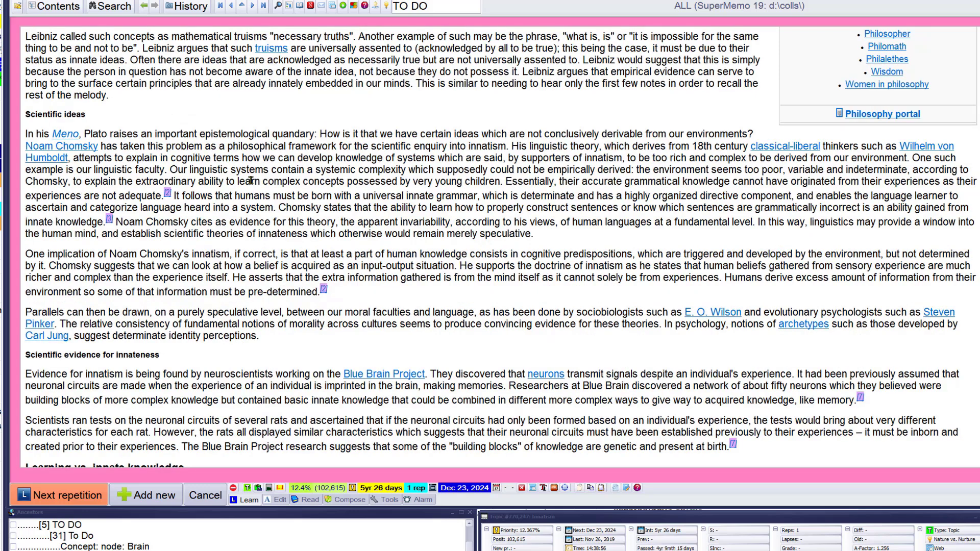
key("ctrl+shift+r")
- Set the Innatism article's priority to 0% and split it into section topics
type("0")
key("Return")
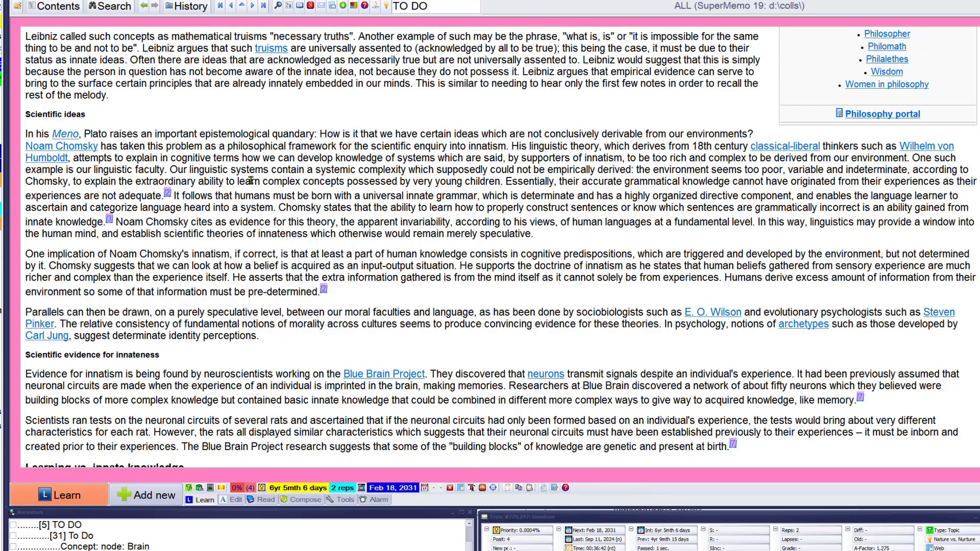
key("ctrl+Return")
type("spl")
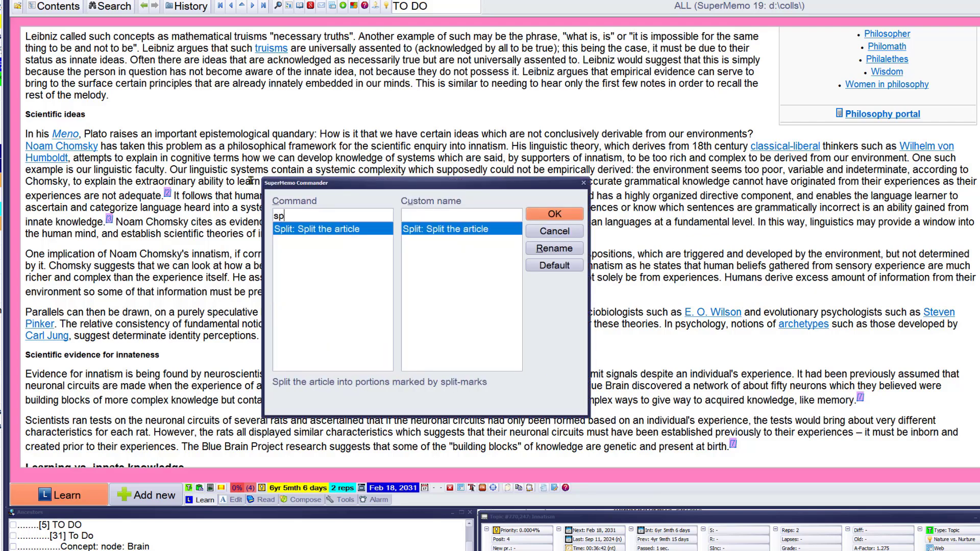
key("Return")
key("Return")
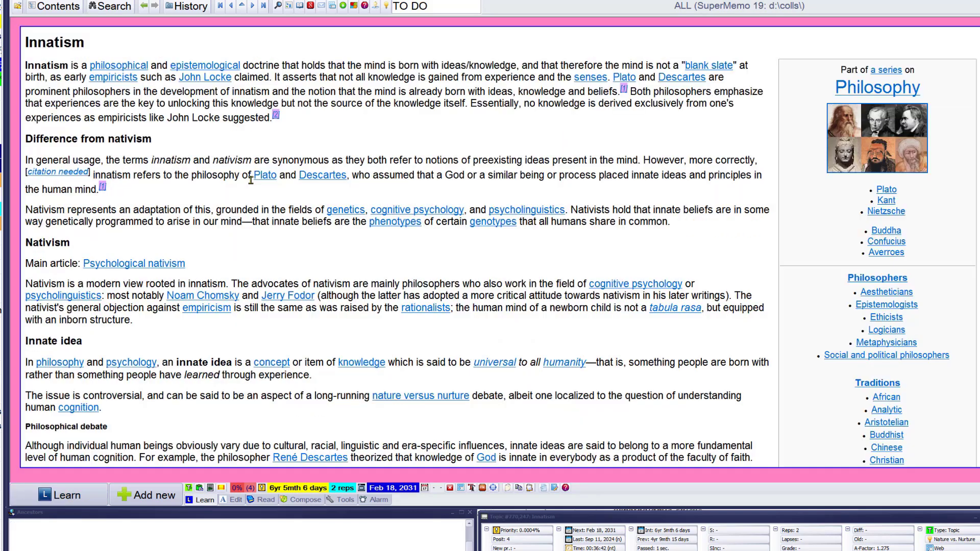
key("ctrl+d")
- Delete External links, Recent studies, Classical texts, Citations, References and See also, then list the 15 elements
key("Return")
key("ctrl+shift+Delete")
key("Return")
key("ctrl+shift+Delete")
key("Return")
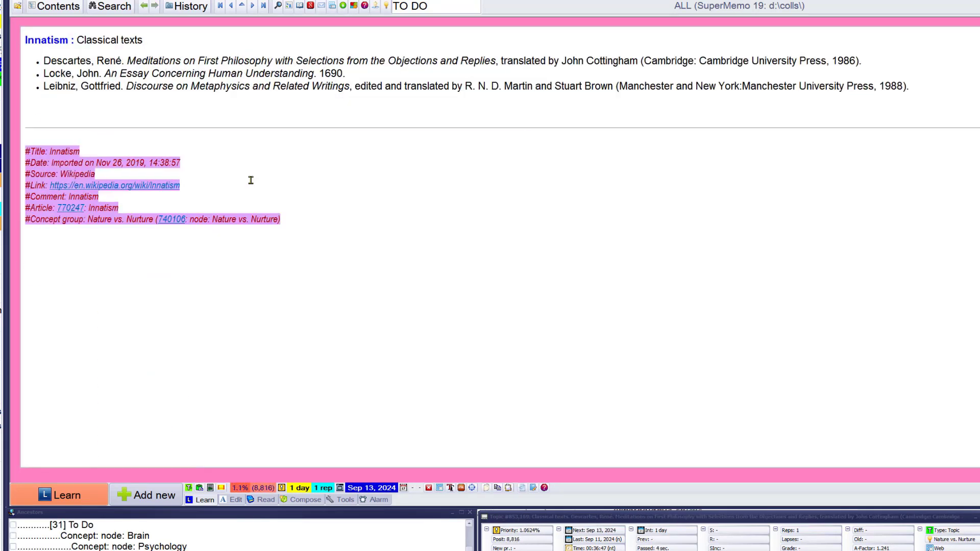
key("ctrl+shift+Delete")
key("Return")
key("ctrl+shift+Delete")
key("Return")
key("ctrl+shift+Delete")
key("Return")
key("ctrl+shift+Delete")
key("Return")
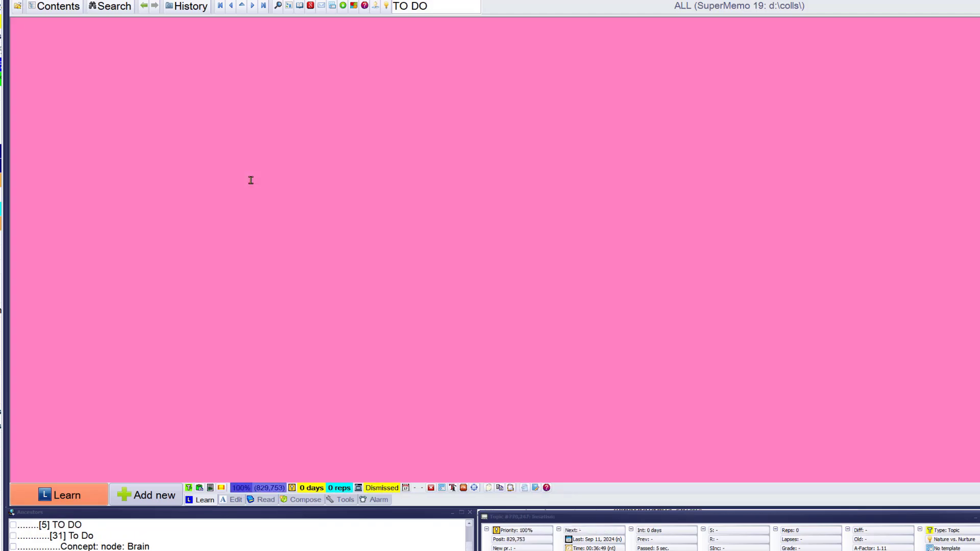
key("super+Right")
left_click(250, 179)
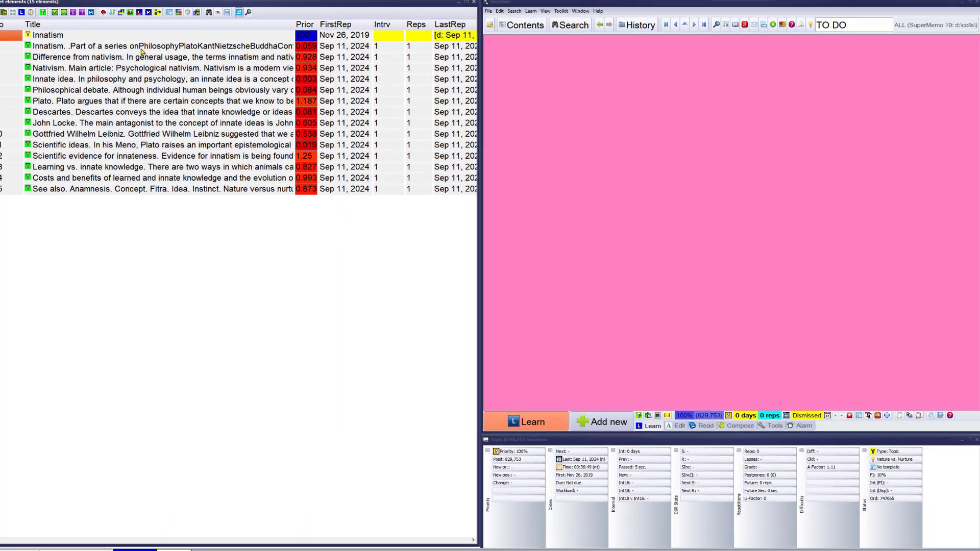
- Add the split Innatism elements to the current neural review queue at priority 22
left_click(35, 15)
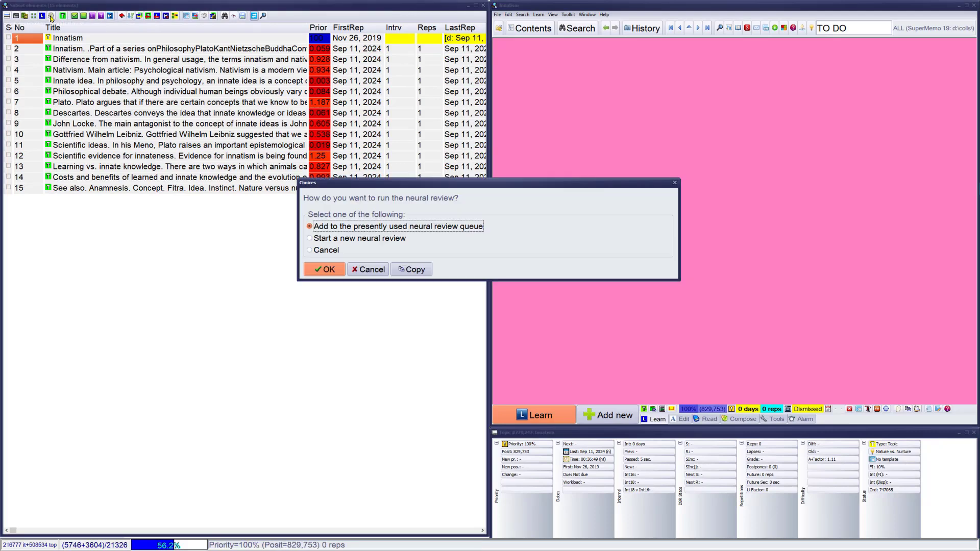
key("Return")
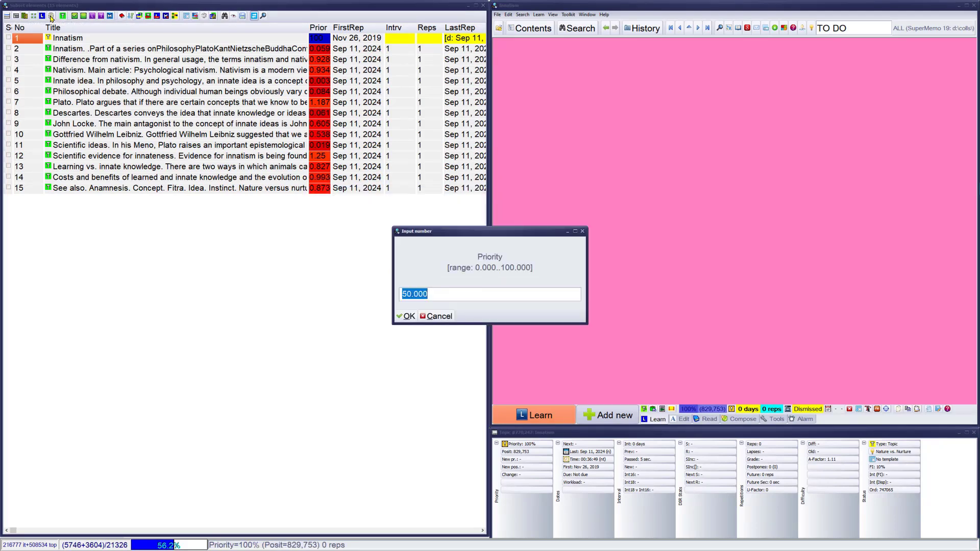
type("22")
key("Return")
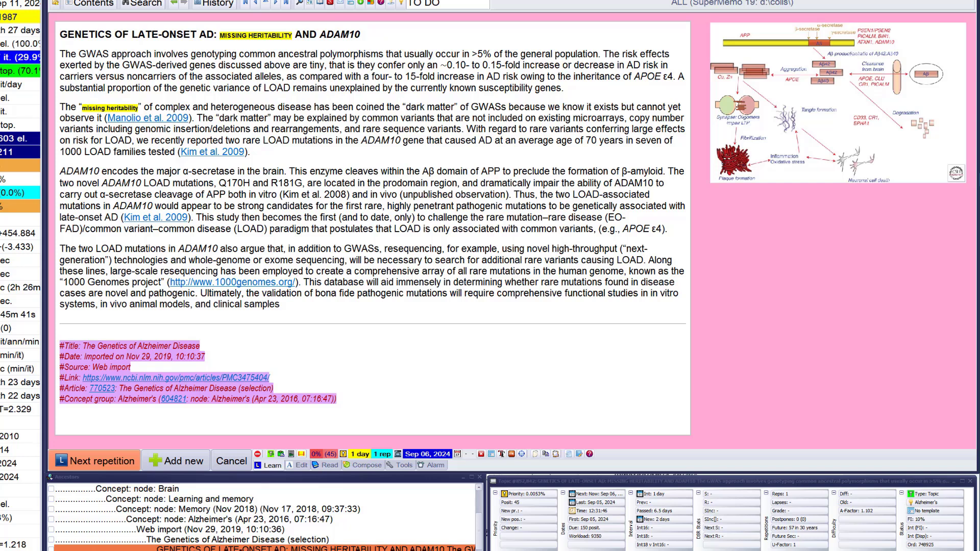
- Reschedule the Alzheimer's genetics topic to Sep 13, 2024 and set its priority position to 5000
key("ctrl+j")
key("Return")
key("alt+p")
type("5000")
key("Return")
key("Return")
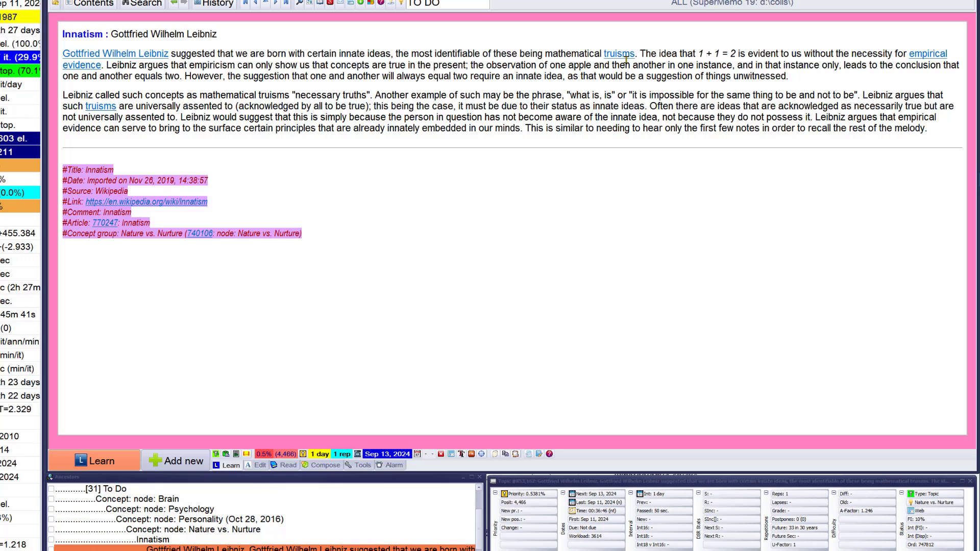
- Skip past the Leibniz section, then reschedule the John Locke topic and confirm its priority
key("Return")
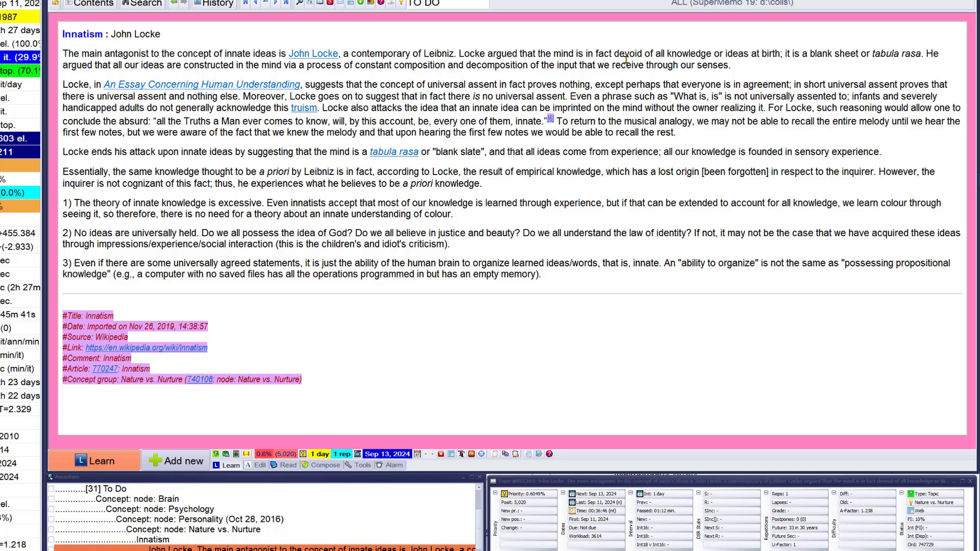
key("ctrl+j")
key("Escape")
key("alt+p")
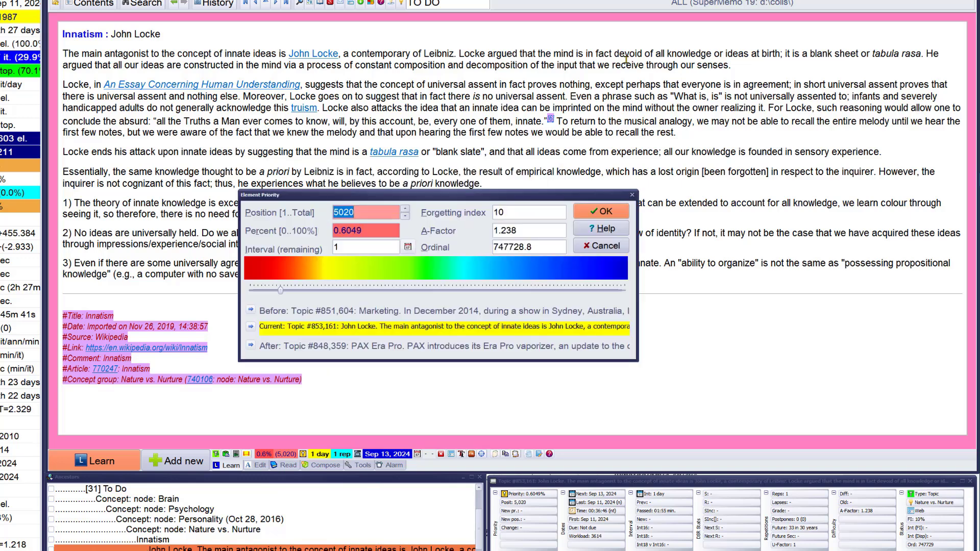
key("Return")
key("Return")
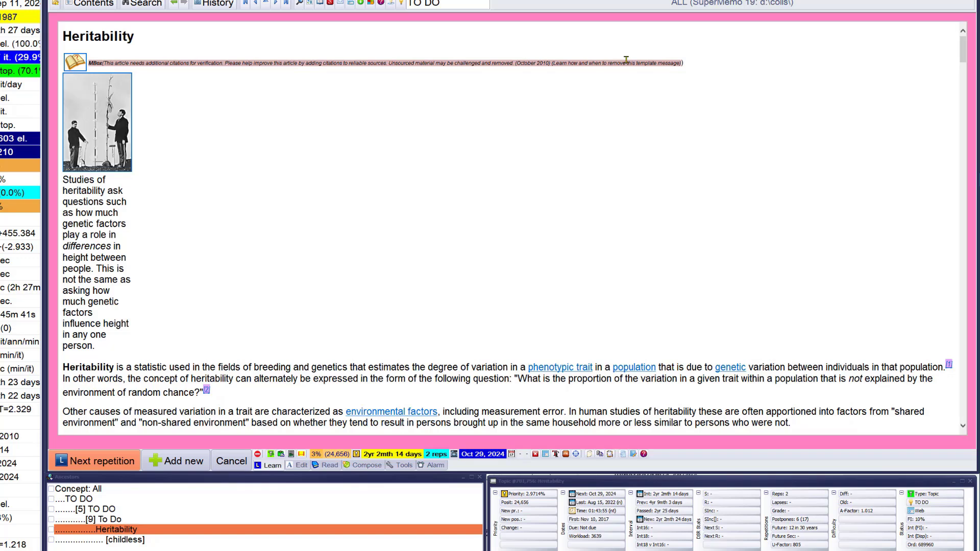
- Insert the plant photo, the h² formula and the response-to-selection graph into the Heritability article
key("ctrl+F8")
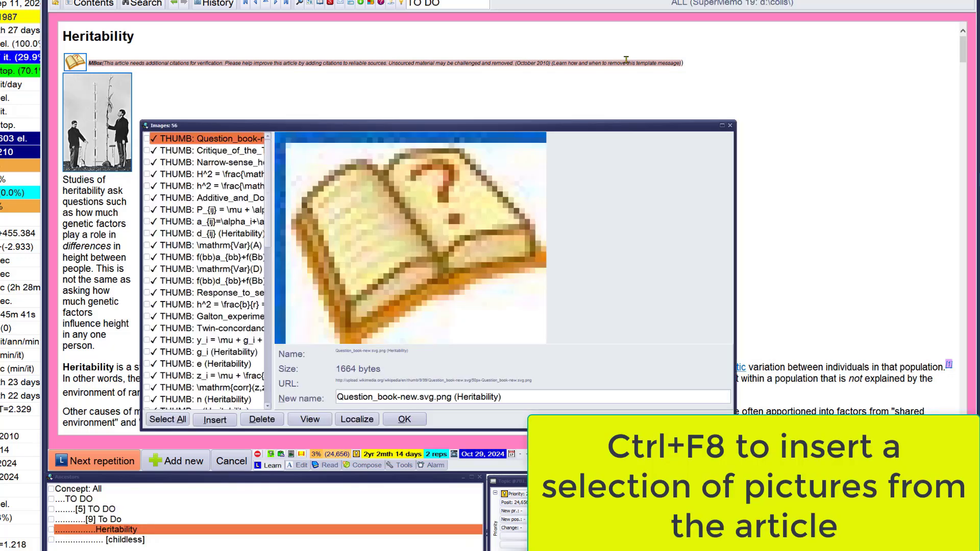
key("Down")
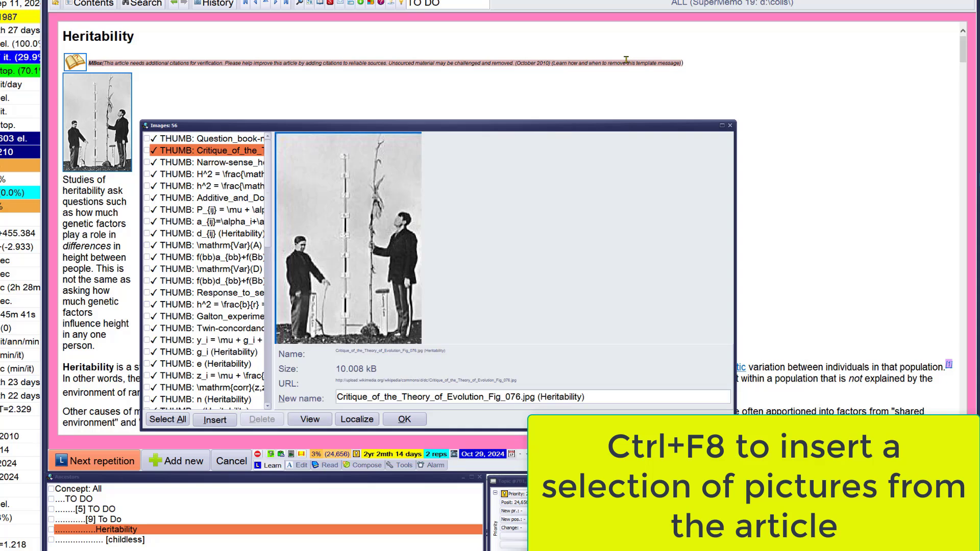
key("space")
key("Down")
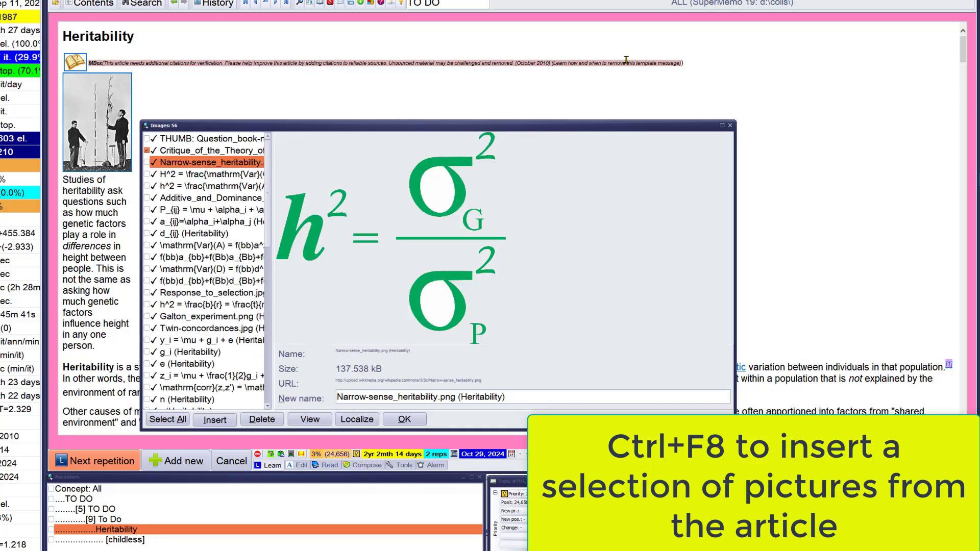
key("space")
key("Down")
key("Down")
key("Down")
key("Down")
key("Down")
key("Down")
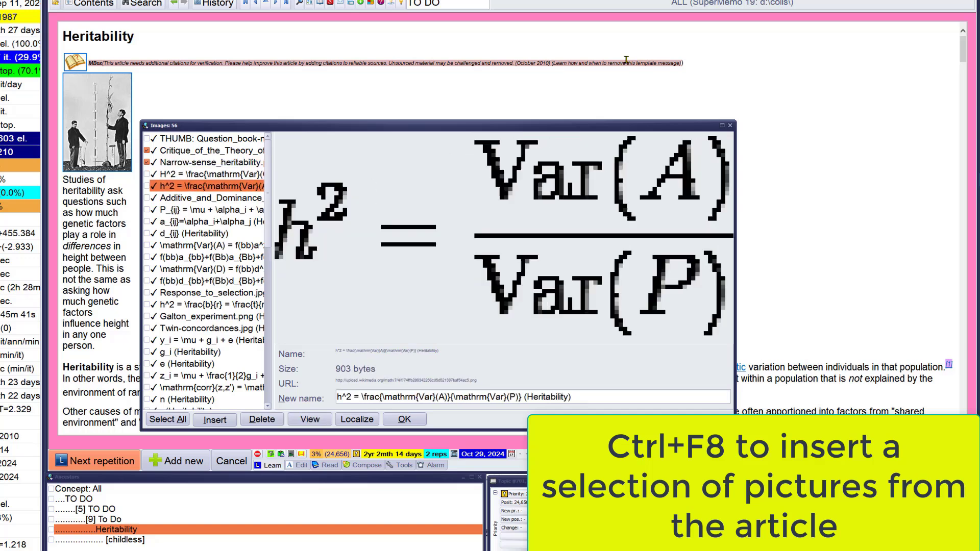
key("Up")
key("Up")
key("Up")
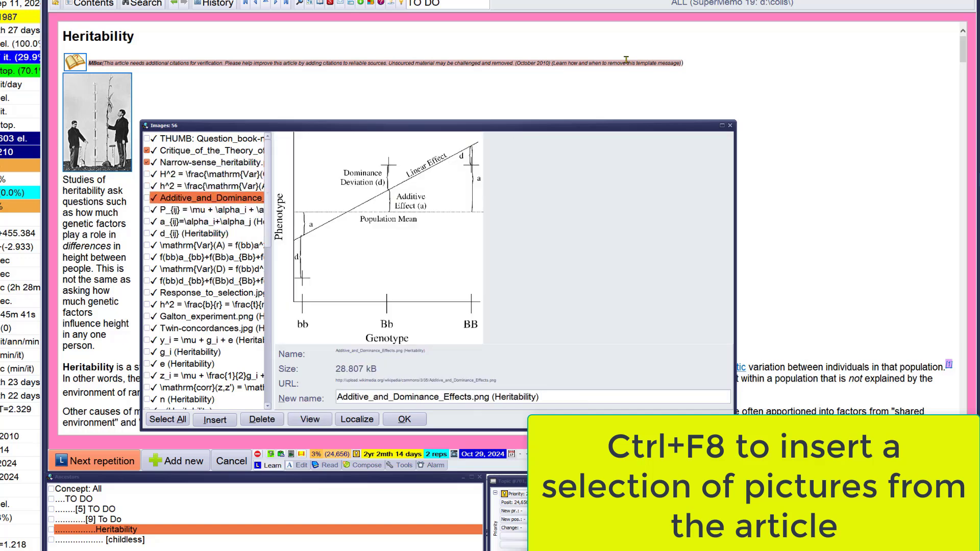
key("Up")
key("Down")
key("Down")
key("Down")
key("Down")
key("Down")
key("Down")
key("Down")
key("Down")
key("Down")
key("Down")
key("Down")
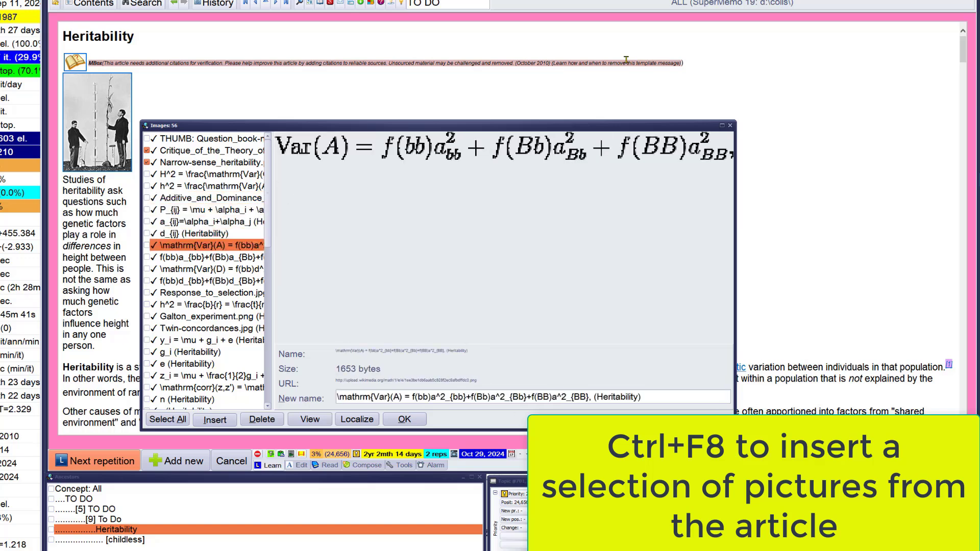
key("Up")
key("Up")
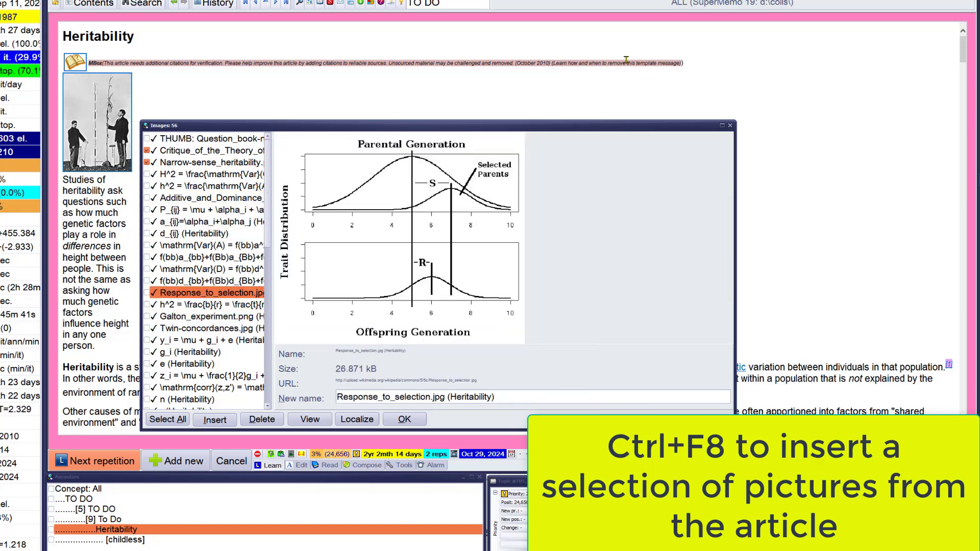
key("Return")
key("ctrl+shift+p")
- Split the Heritability article into section topics, keeping the emptied parent out of learning
type("spli")
key("Return")
key("Return")
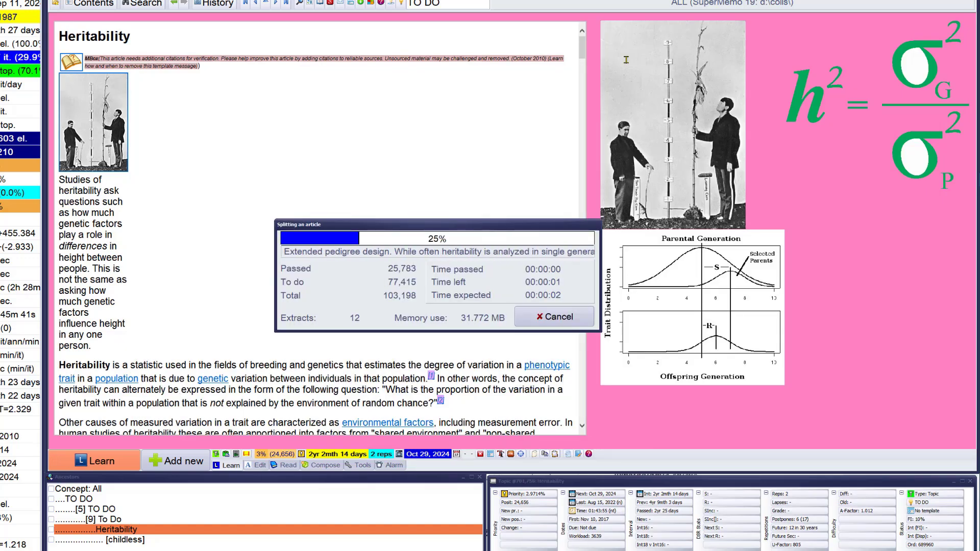
key("Return")
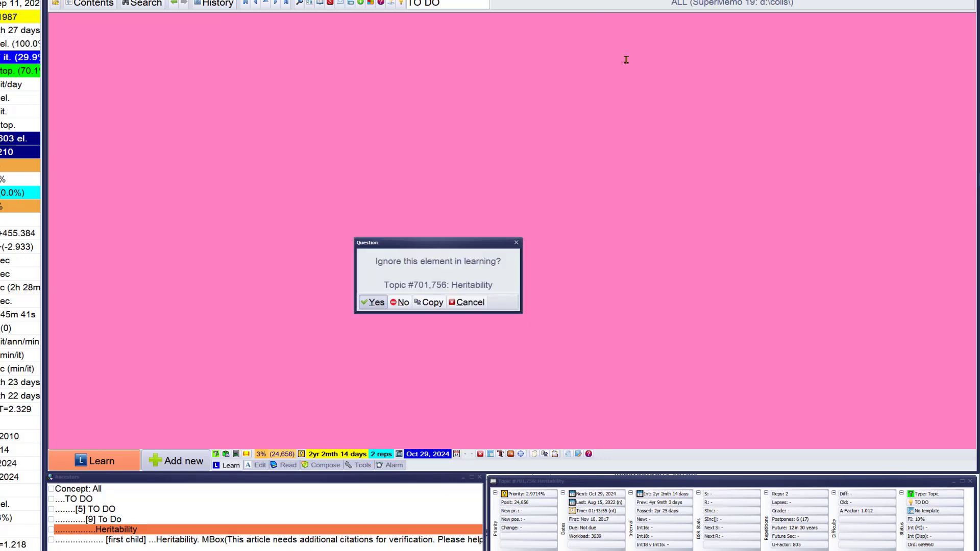
key("Return")
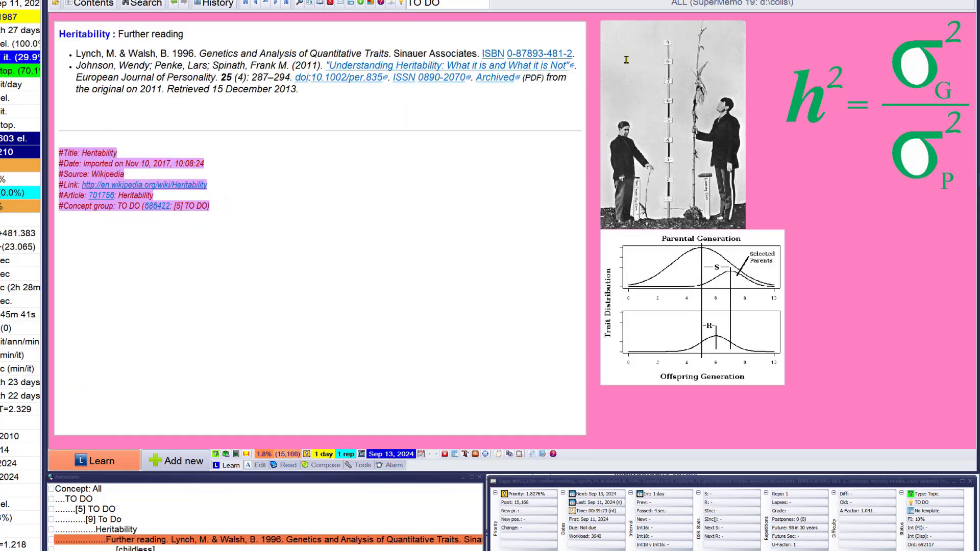
key("ctrl+shift+Delete")
- Delete Further reading, Books, Notes, References and See also, then list the 23 elements
key("Return")
key("ctrl+shift+Delete")
key("Return")
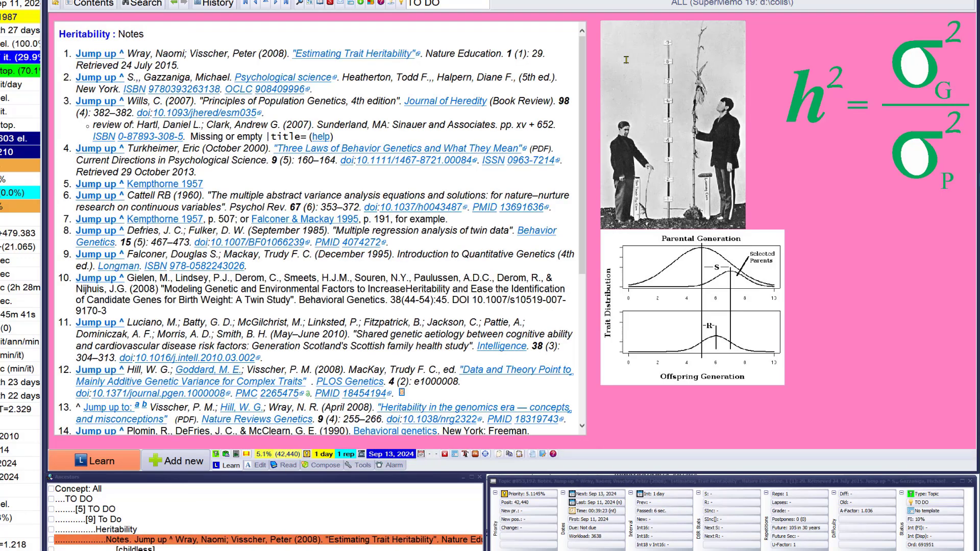
key("ctrl+shift+Delete")
key("Return")
key("ctrl+shift+Delete")
key("Return")
key("ctrl+shift+Delete")
key("Return")
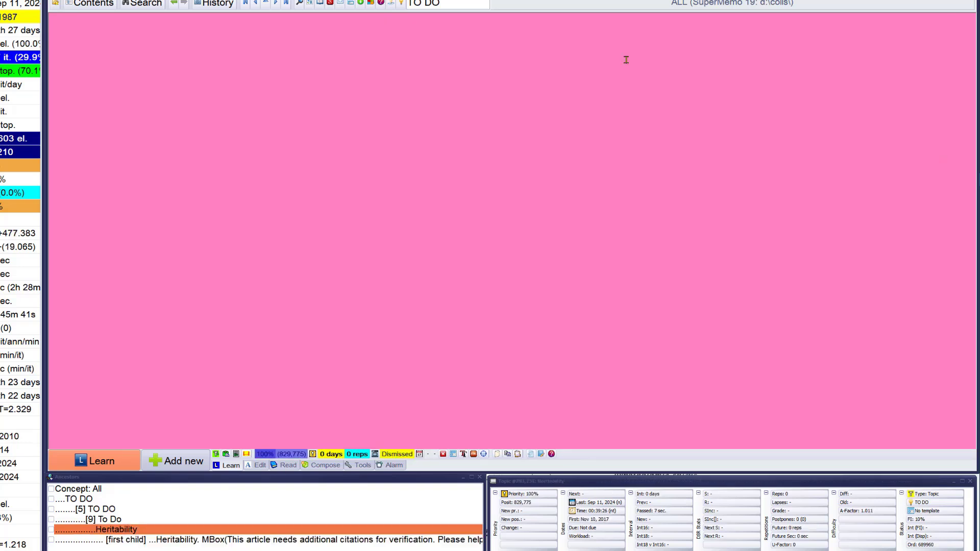
key("ctrl+shift+d")
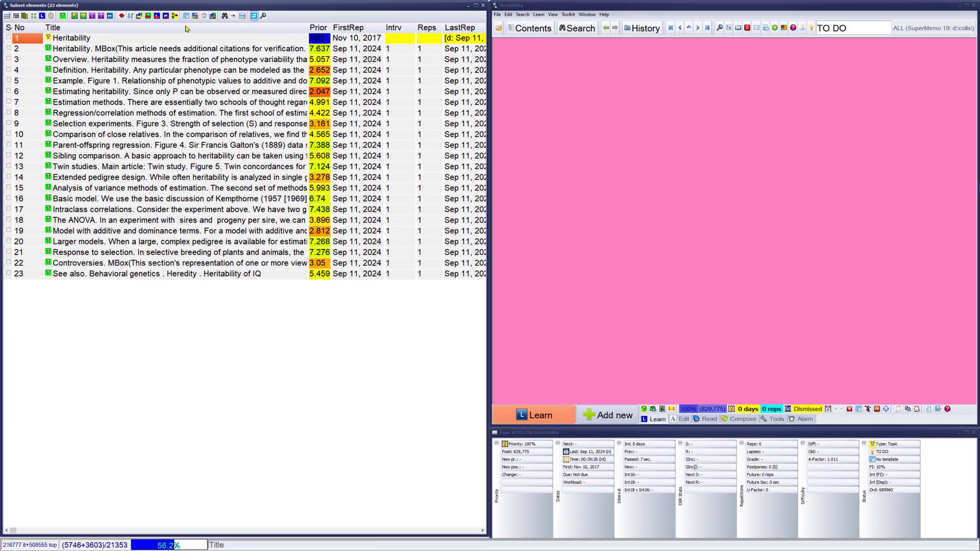
- Add the Heritability elements to the current neural review queue at priority 0
left_click(51, 16)
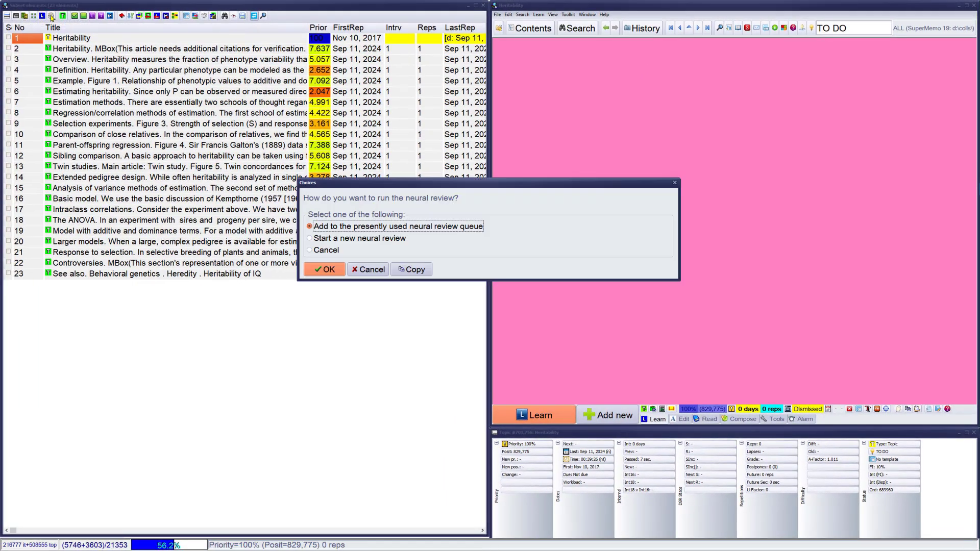
key("Return")
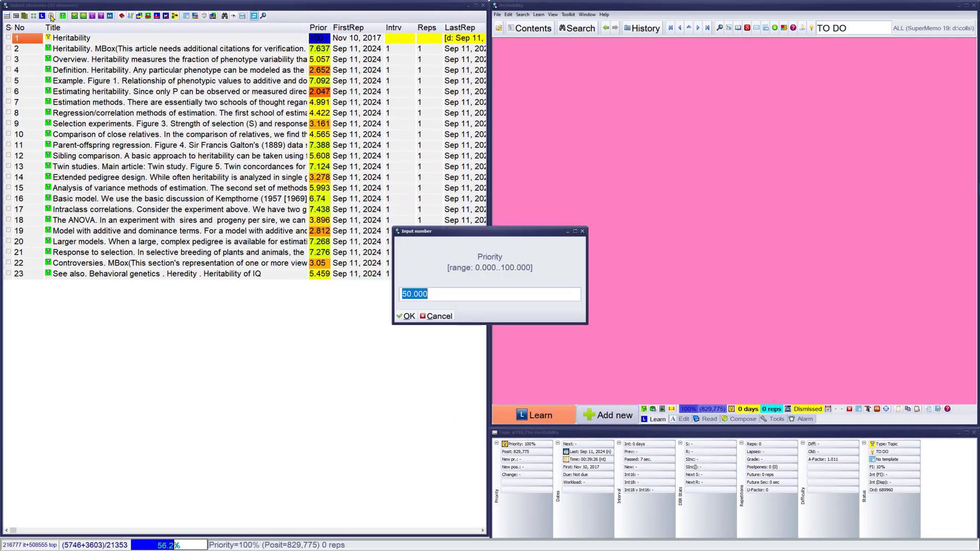
type("0")
key("Return")
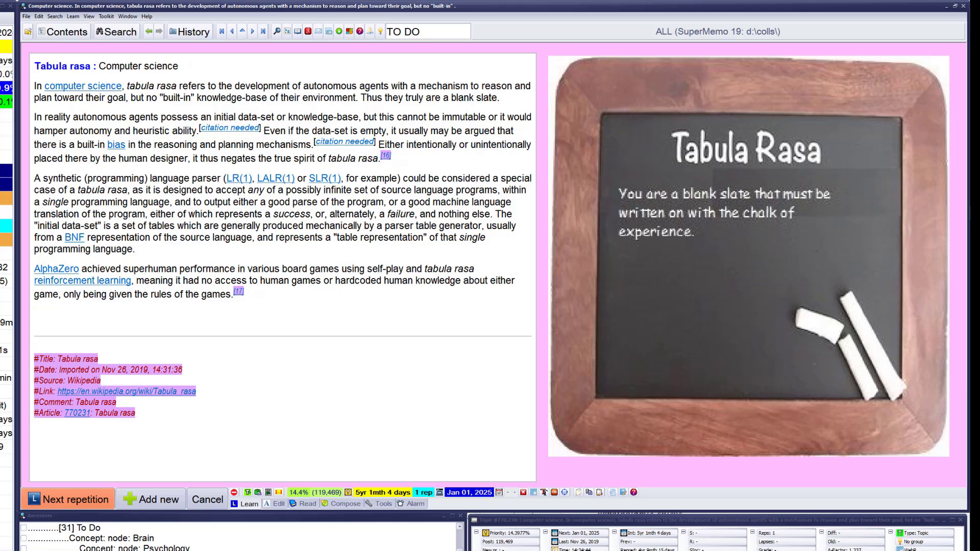
- Extract the first three Tabula rasa paragraphs as a new topic
left_click(37, 89)
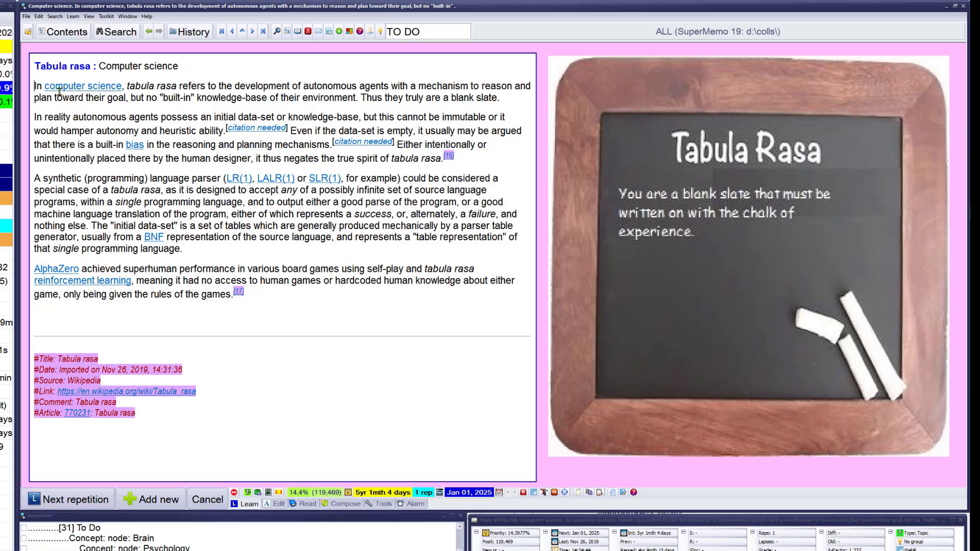
left_click(180, 248, "shift")
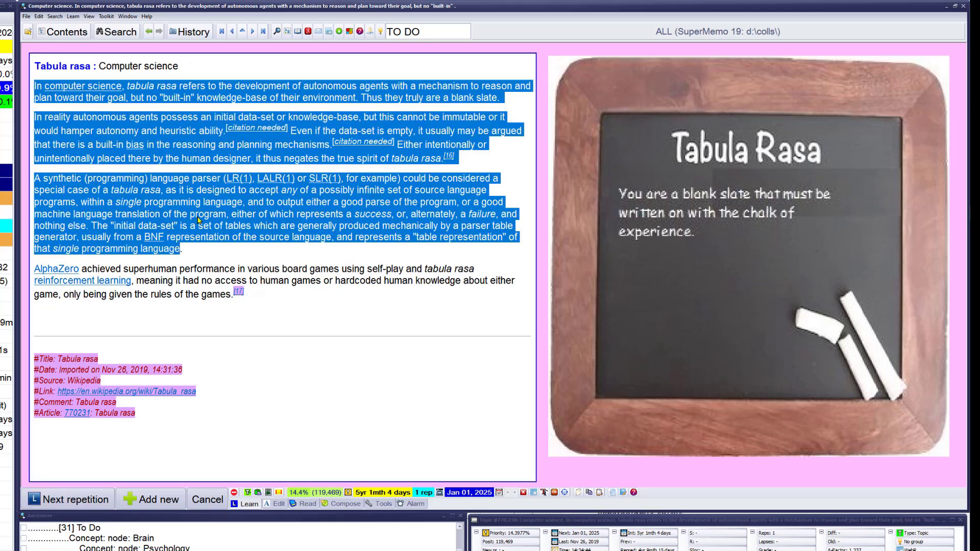
key("alt+x")
- Extract the AlphaZero paragraph, view the new extract, and advance to the next element
key("shift+Down")
key("shift+Down")
key("shift+Down")
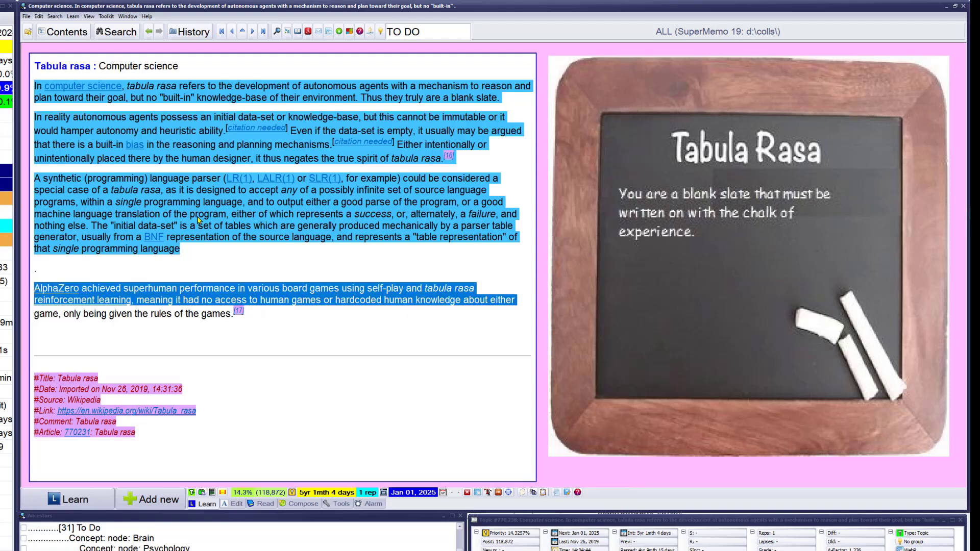
key("alt+x")
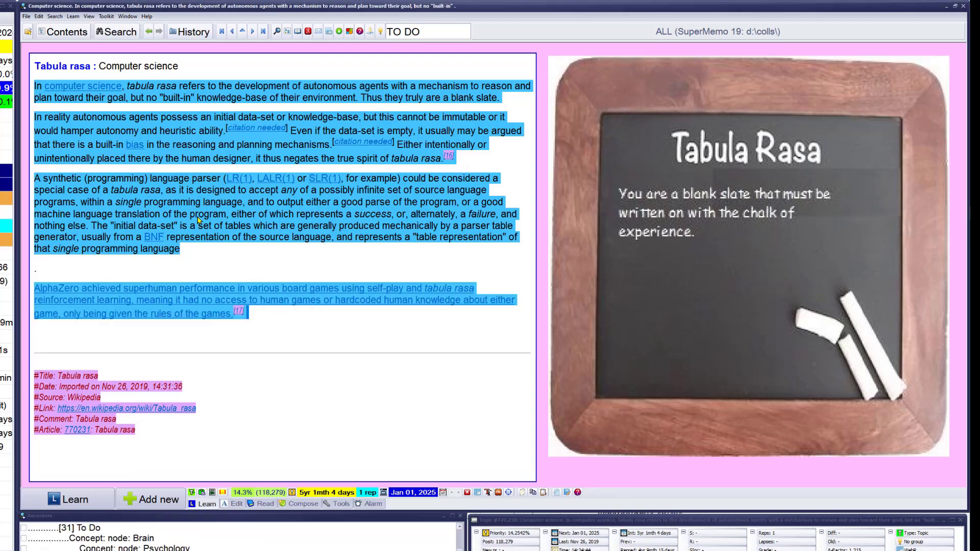
key("ctrl+Down")
key("ctrl+l")
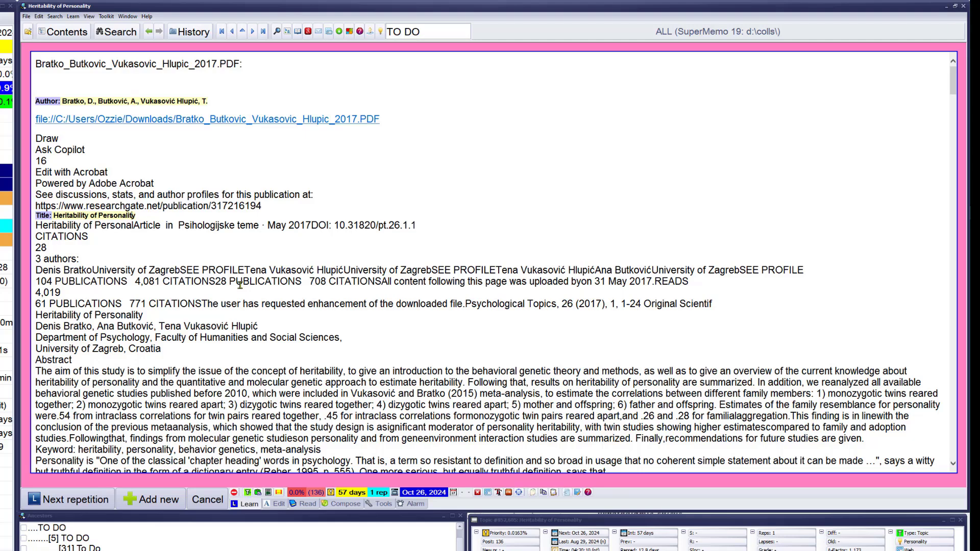
- Delete all text above the Abstract in the Heritability of Personality article
scroll(240, 284, "down", 4)
left_click(128, 245)
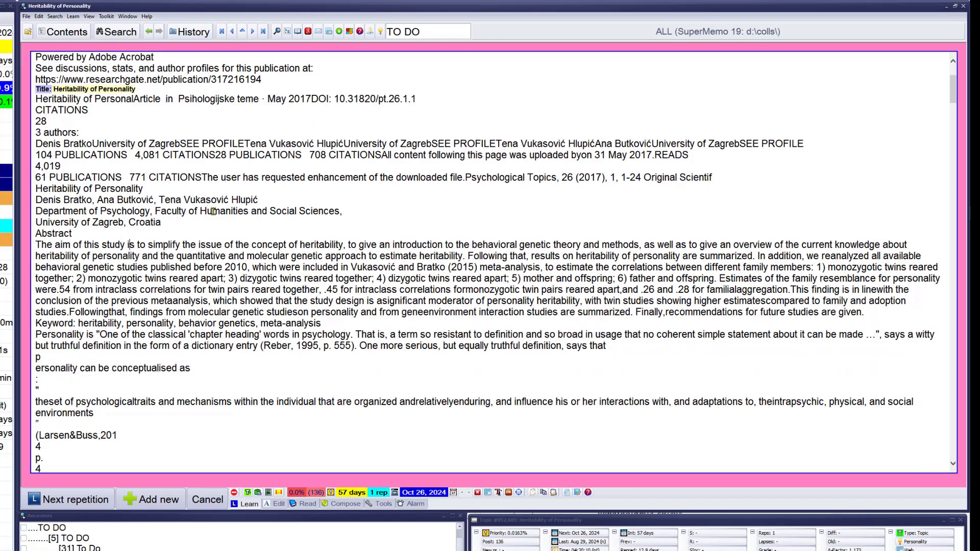
key("Home")
key("alt+backslash")
key("Return")
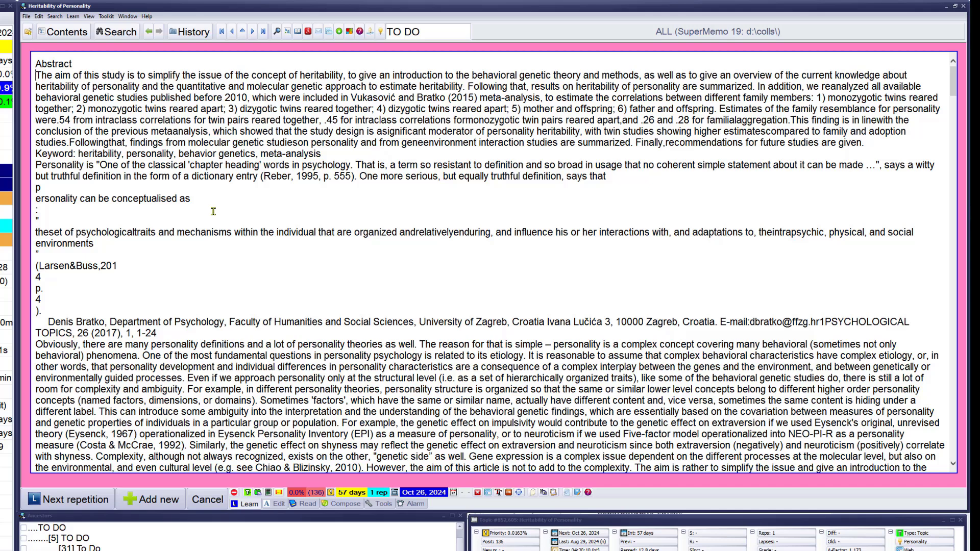
key("Escape")
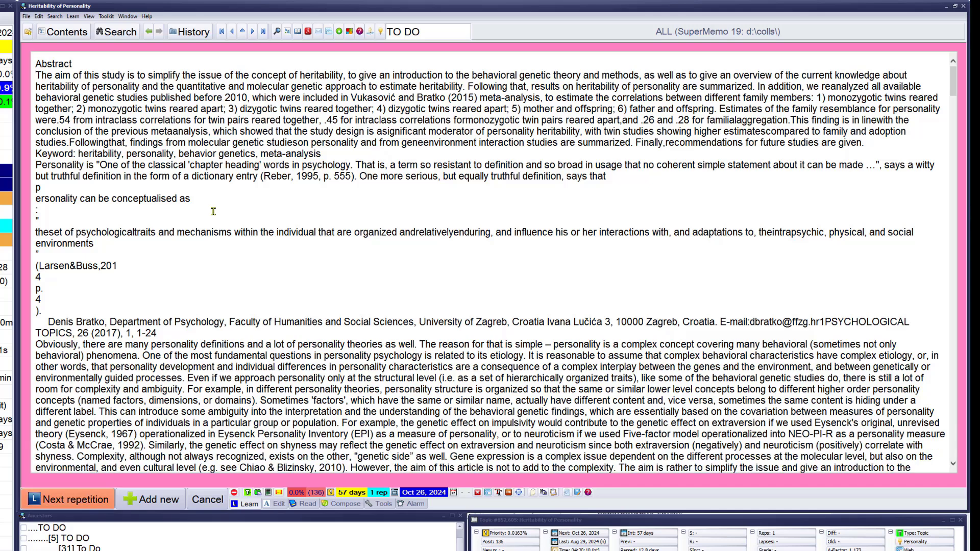
- Reschedule the Heritability of Personality article to Sep 13, 2024
key("ctrl+shift+r")
type("1")
key("Return")
key("alt+p")
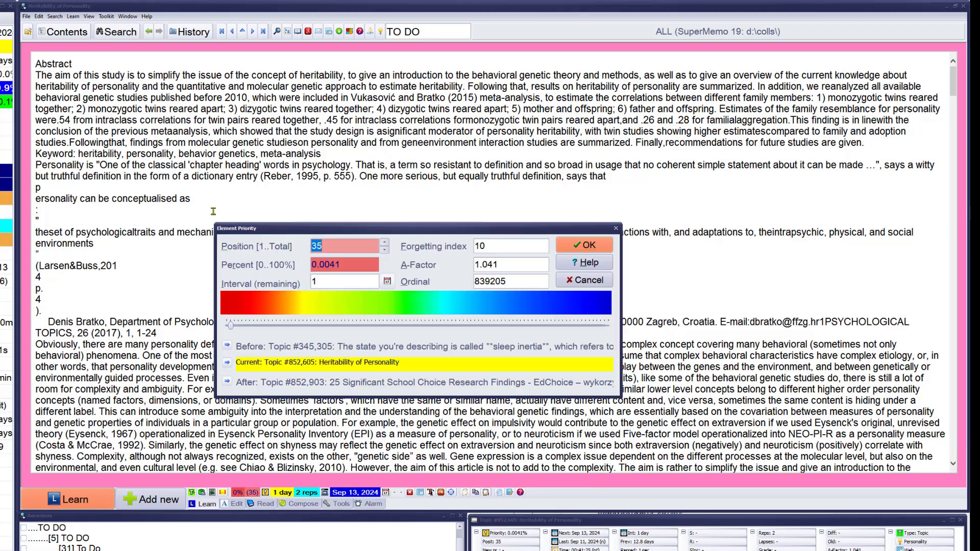
- Set the personality article's priority to 6, then postpone the Mind topic 2 days to Sep 14, 2024
type("6")
key("Return")
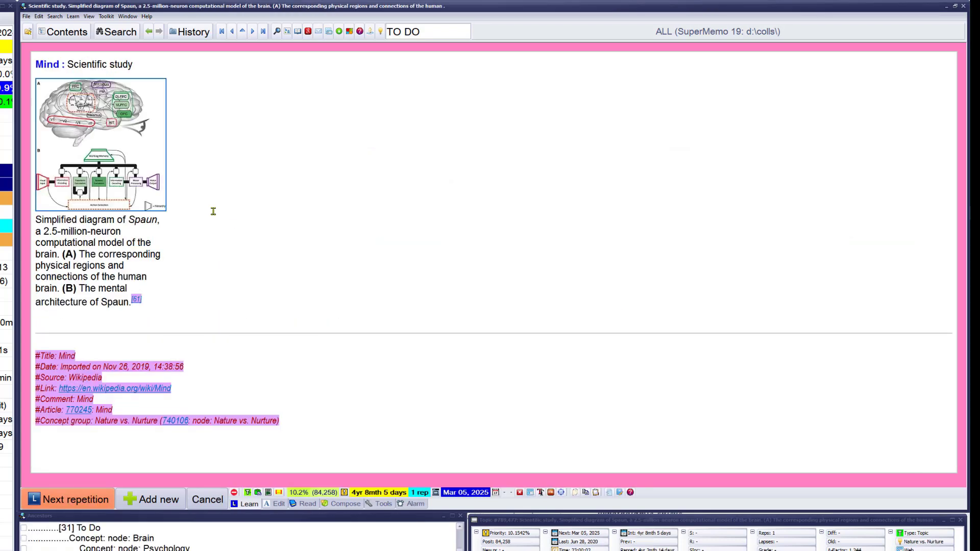
key("ctrl+shift+r")
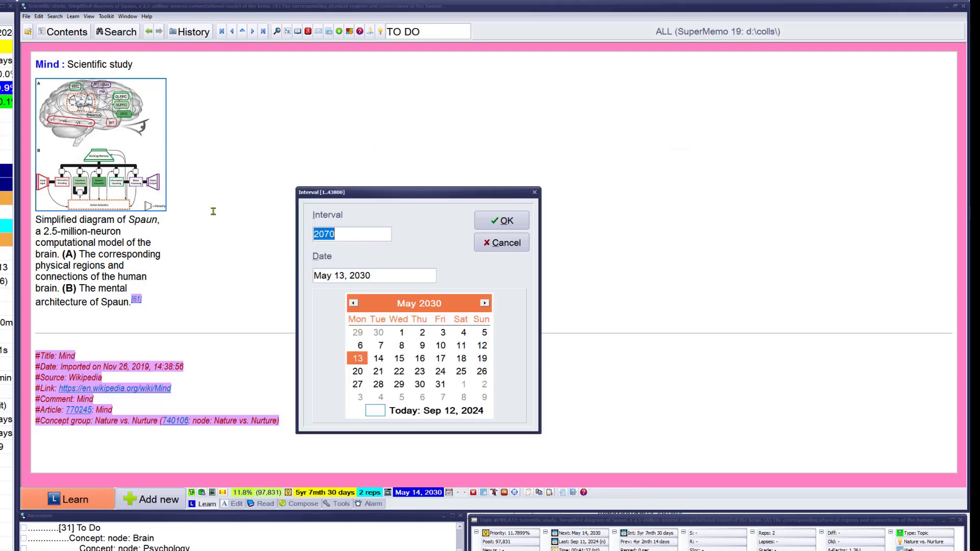
type("2")
key("Return")
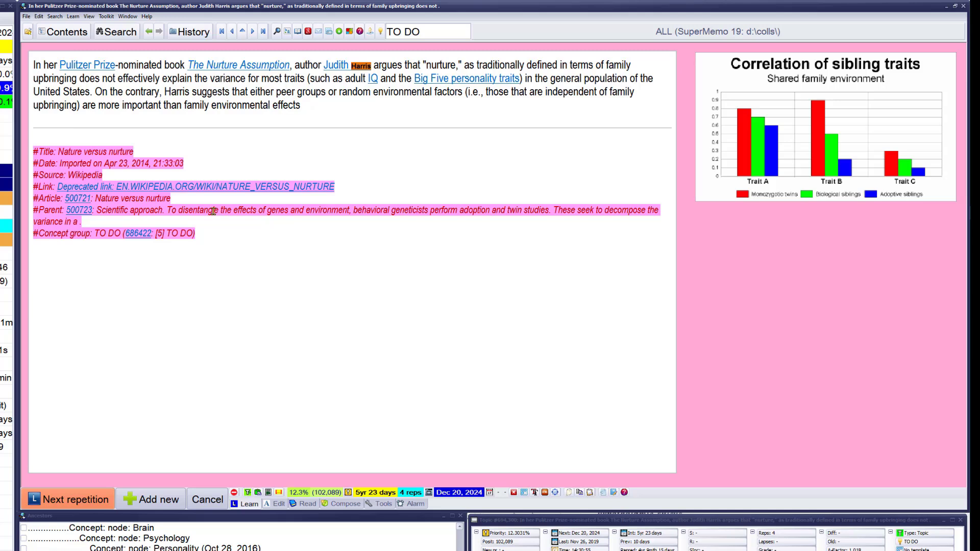
- Reschedule the Nurture Assumption topic by 3 days and set its priority position to 44
key("ctrl+j")
type("3")
key("Return")
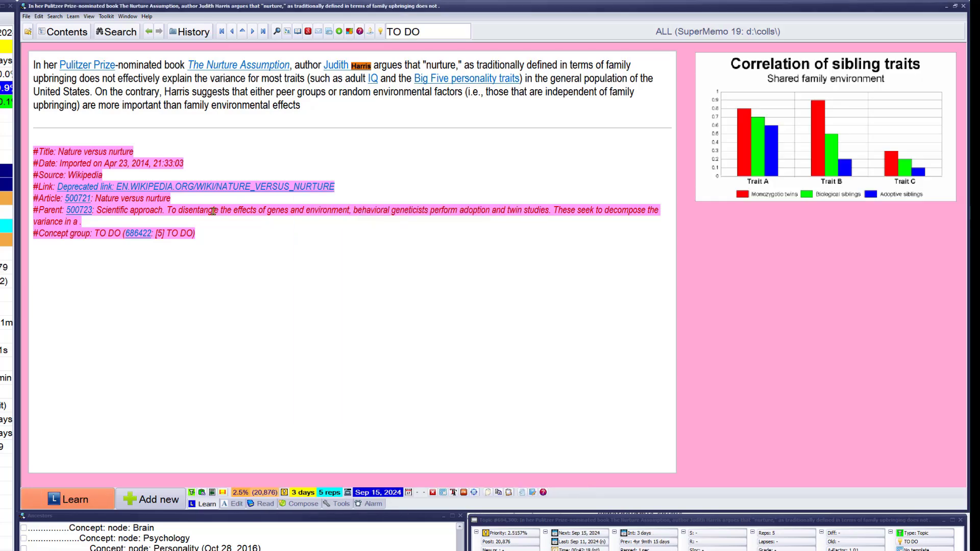
key("alt+p")
type("44")
key("Return")
- Reveal and grade the Harris cloze with 3, then continue to the genes-and-environment topic
key("Return")
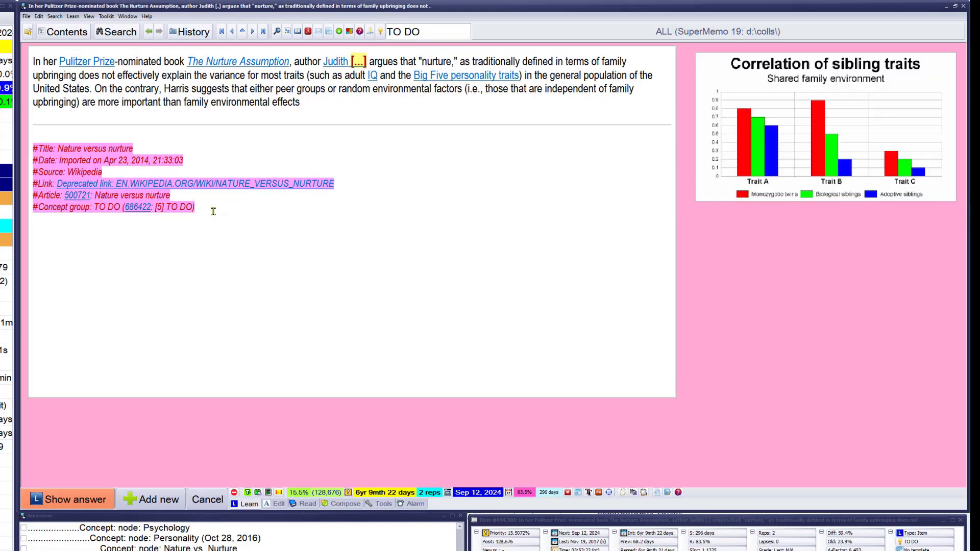
key("Return")
key("3")
key("Return")
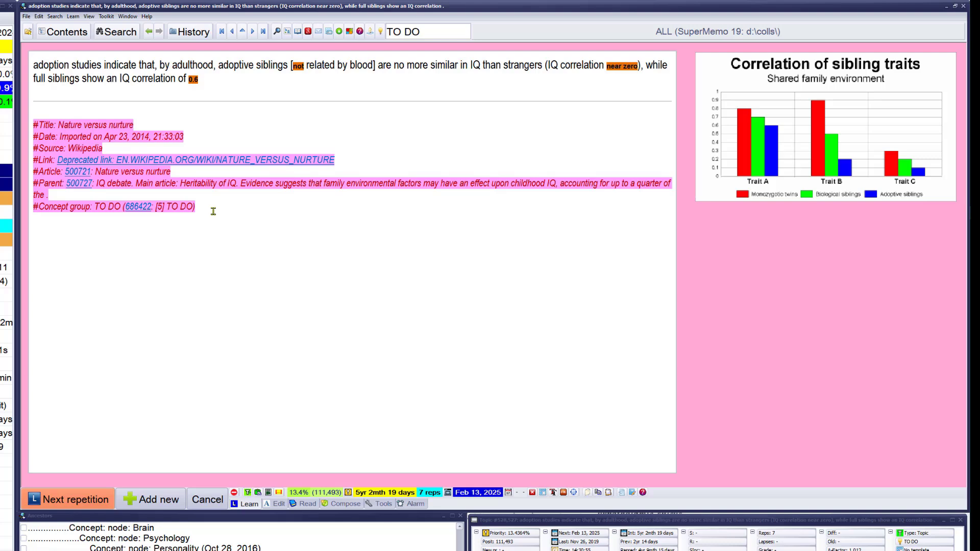
key("Return")
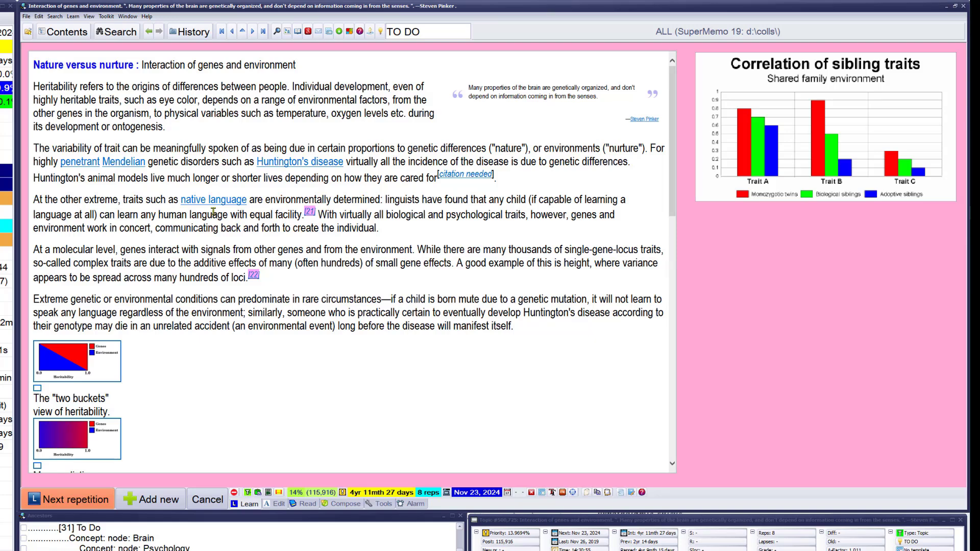
- Extract the first four paragraphs, ending with the molecular-level one, as separate topics
left_click(35, 86)
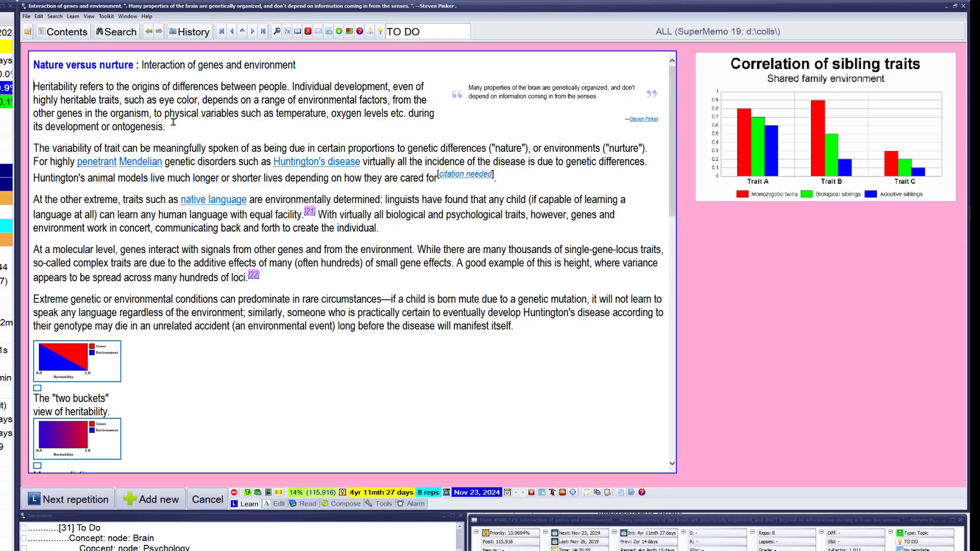
key("ctrl+shift+Down")
key("alt+x")
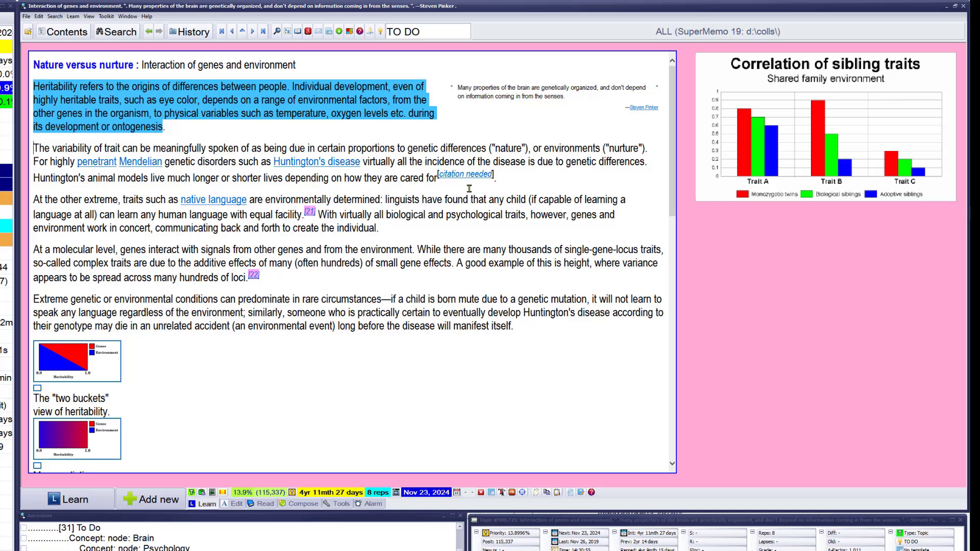
left_click(505, 177)
key("alt+x")
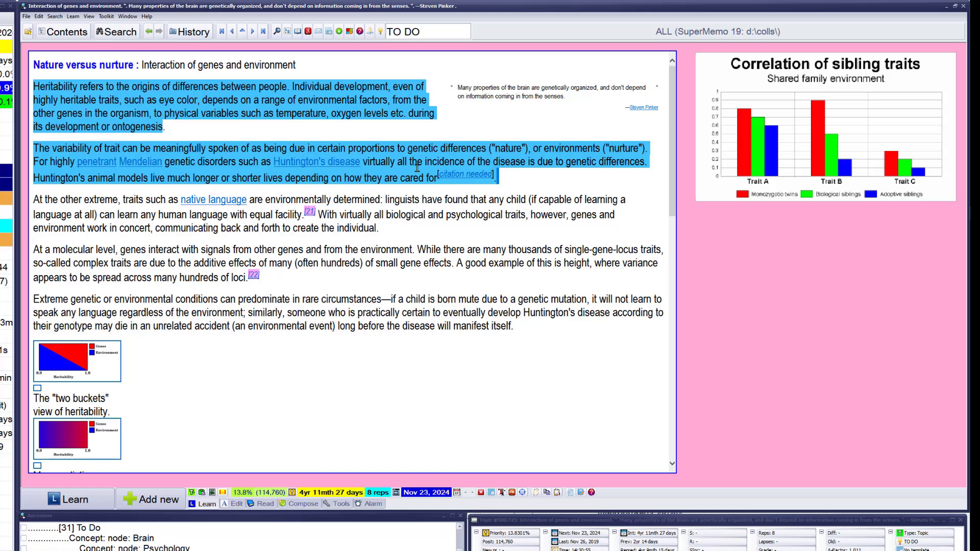
triple_click(403, 228)
key("alt+x")
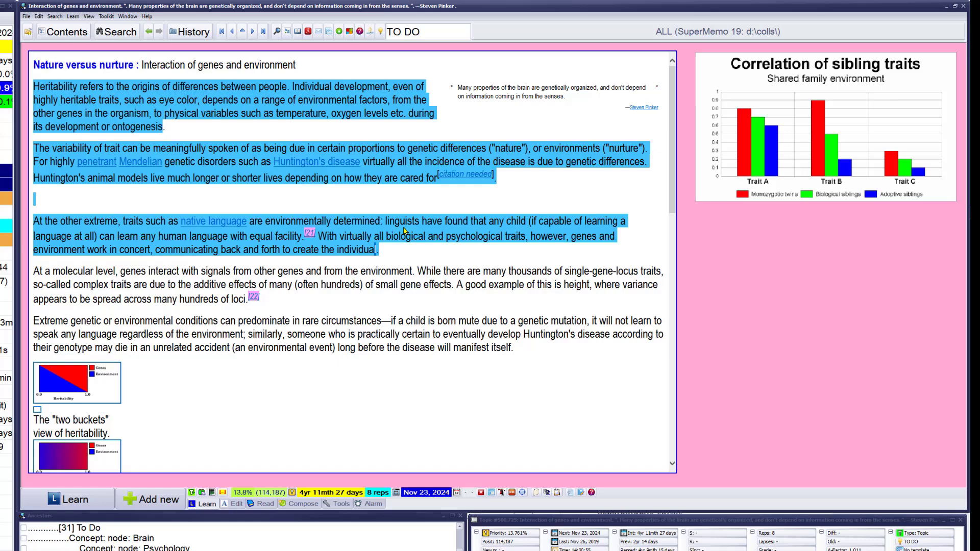
left_click(36, 272)
left_click(268, 294, "shift")
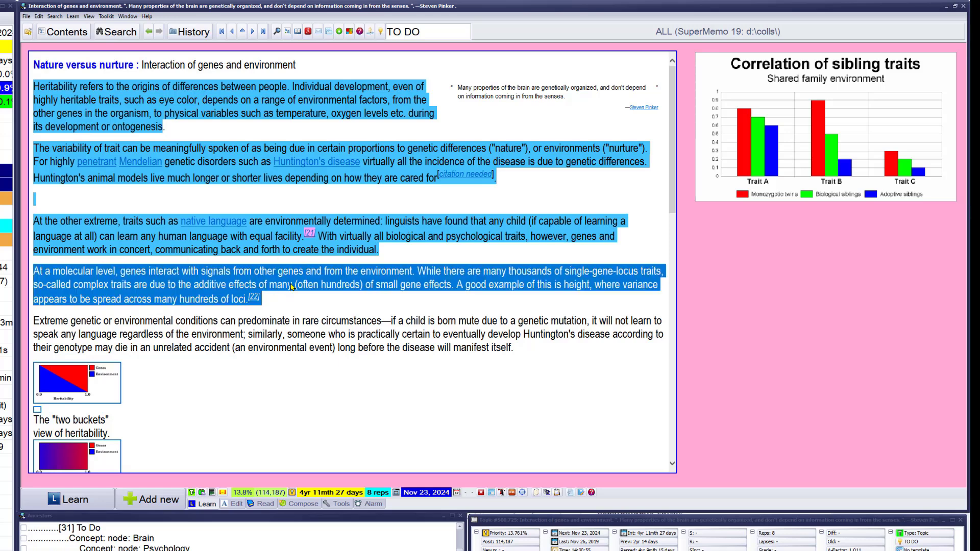
key("alt+x")
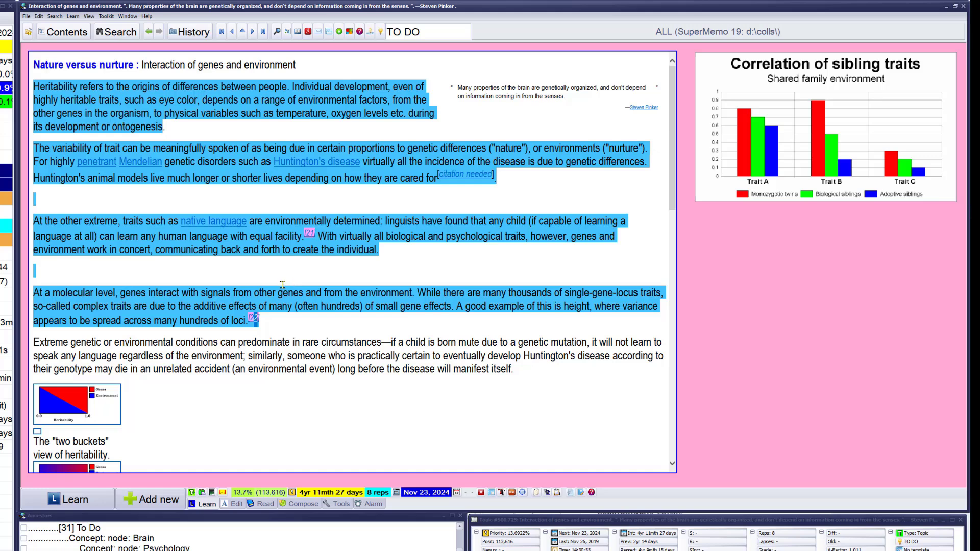
- Select the Extreme genetic paragraph together with its two heritability figures
key("Down")
scroll(296, 299, "down", 3)
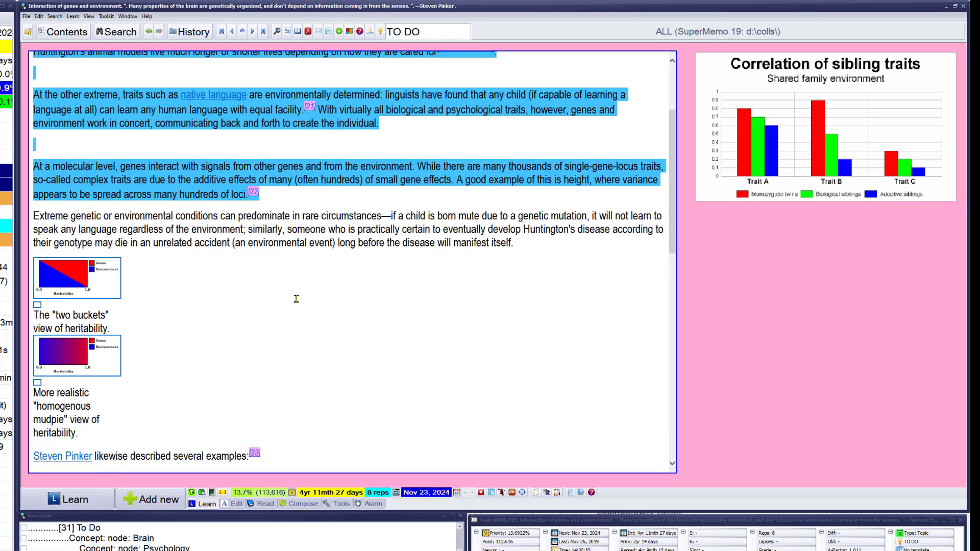
scroll(297, 299, "down", 2)
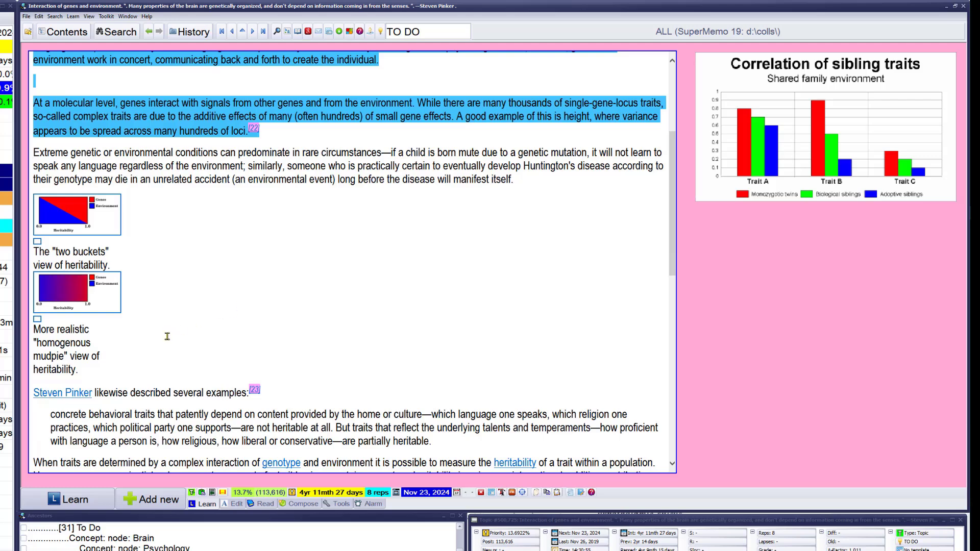
left_click(136, 356, "shift")
scroll(298, 303, "up", 2)
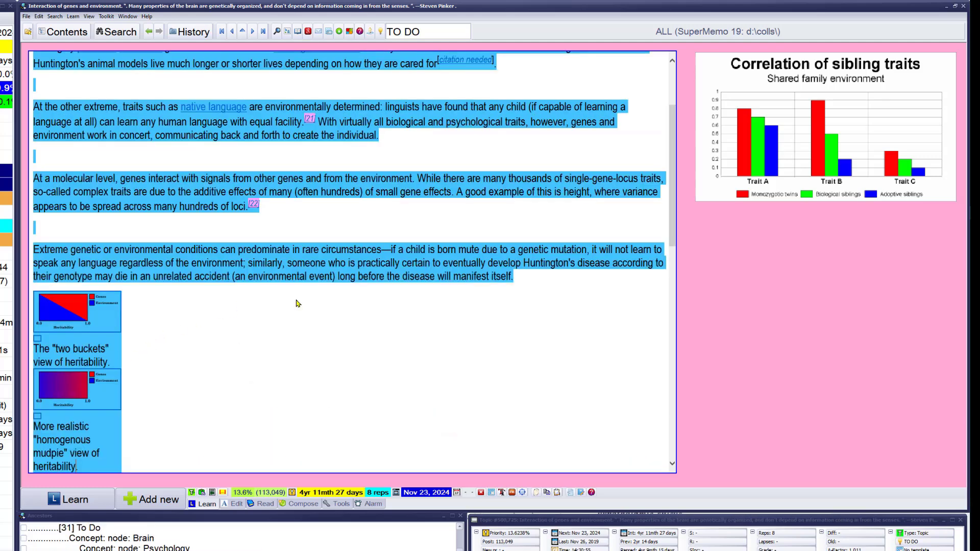
scroll(296, 300, "down", 9)
- Delete all text above the Steven Pinker line
left_click(222, 175)
key("Return")
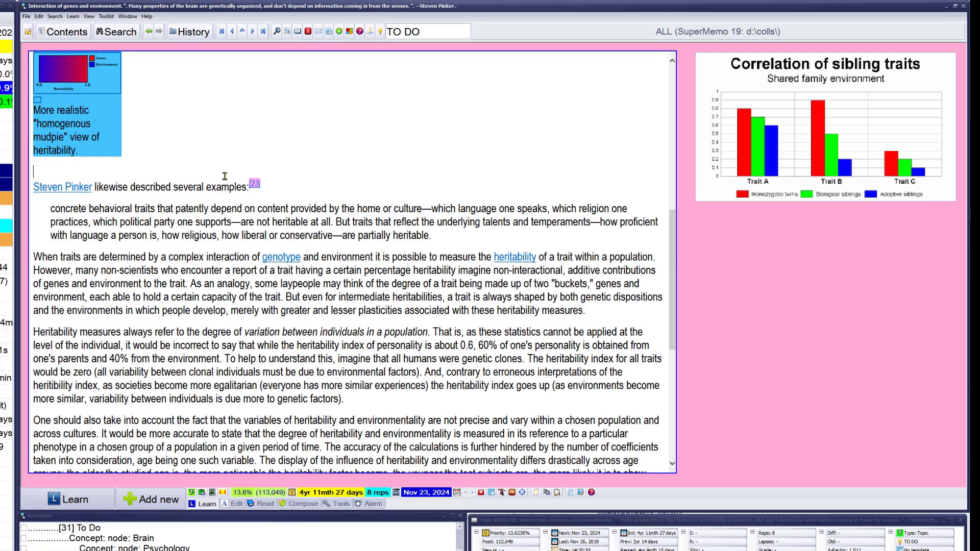
key("alt+backslash")
key("Return")
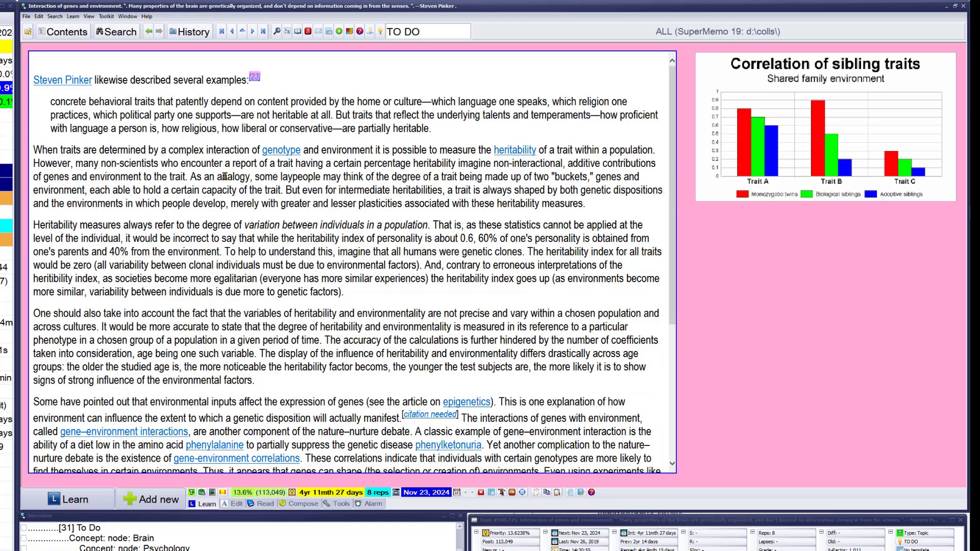
- Search the whole collection for 'Steven Pinker'
key("ctrl+shift+Right")
key("ctrl+shift+Right")
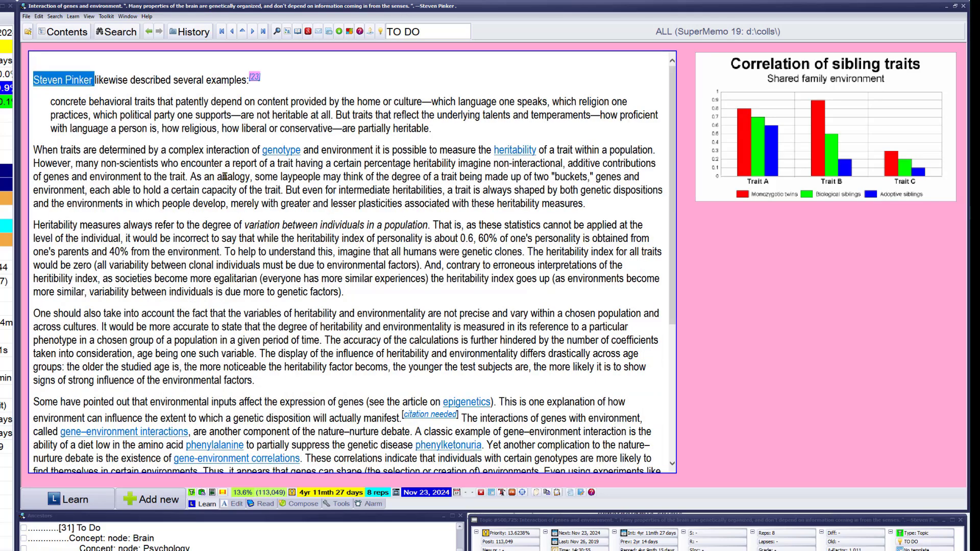
key("shift+Left")
key("ctrl+f")
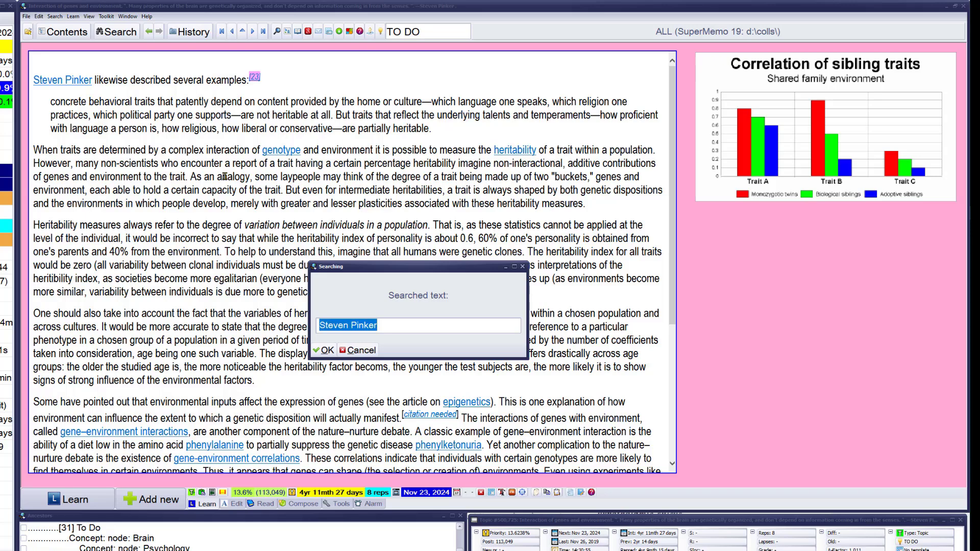
key("Return")
key("Return")
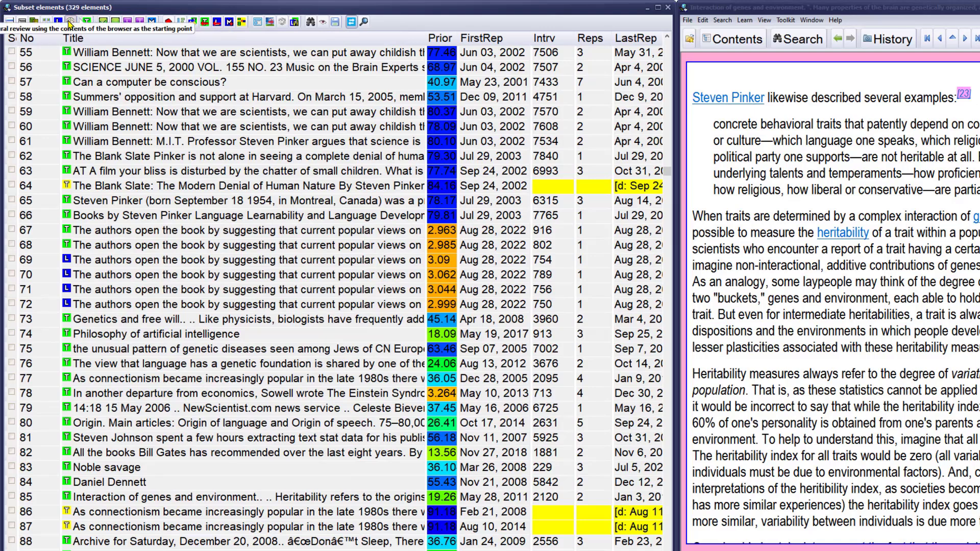
- Add the search results to the current neural review queue at priority 99
left_click(70, 22)
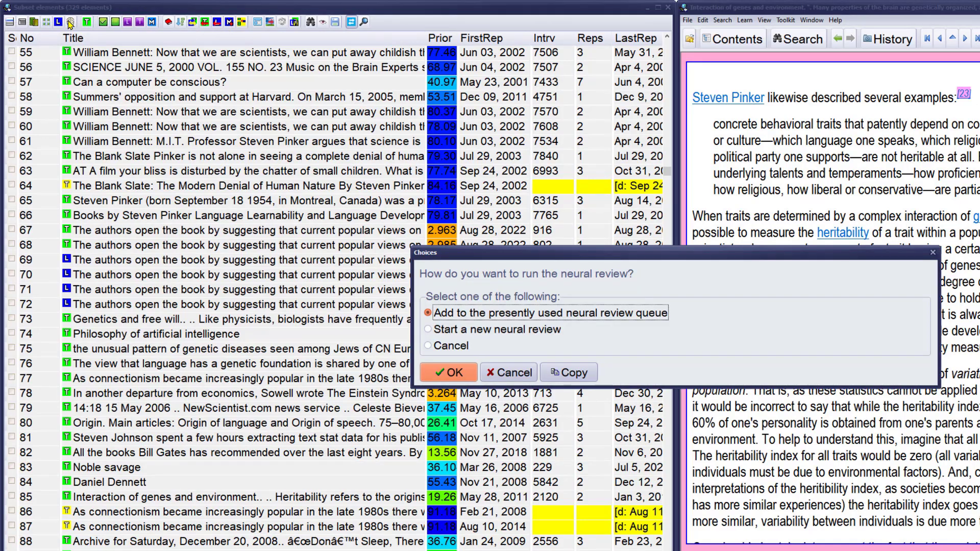
key("Return")
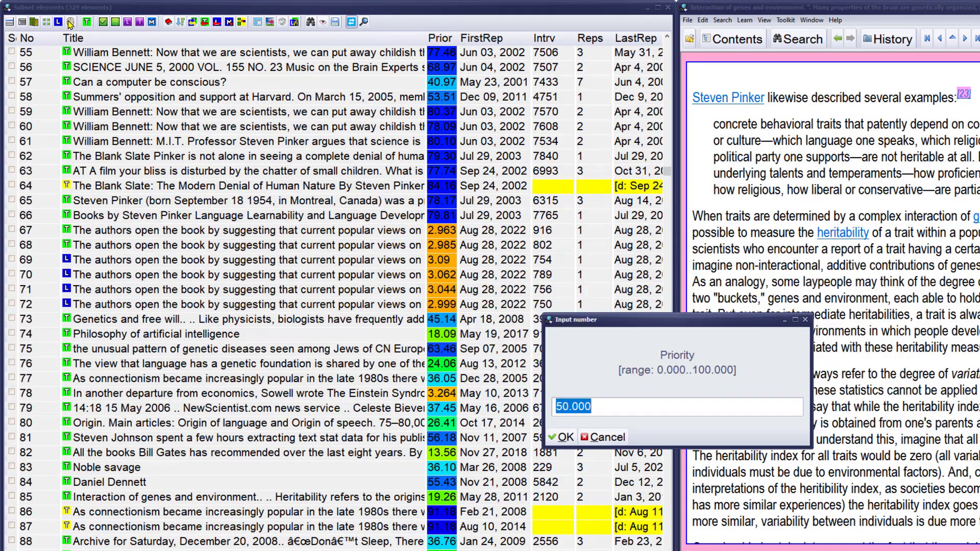
type("99")
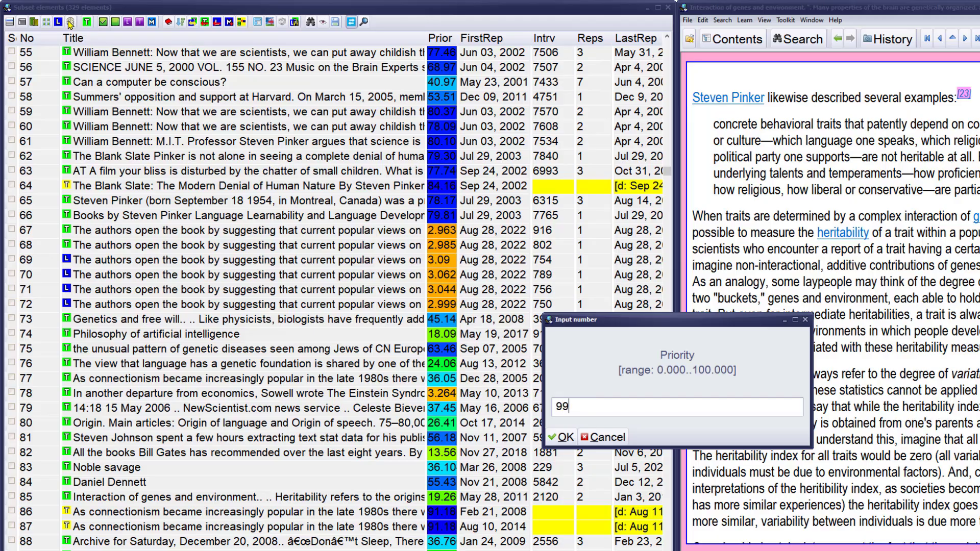
key("Return")
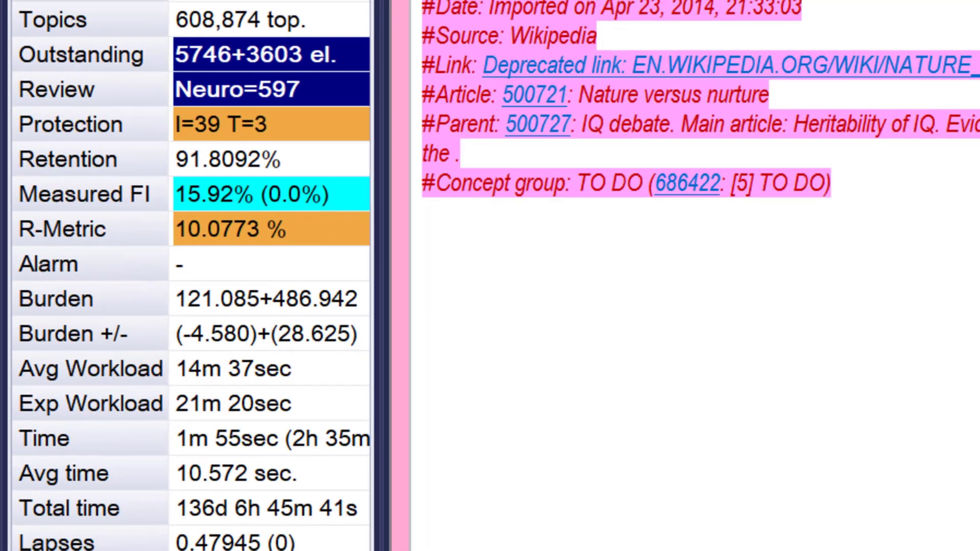
- End neural review via the statistics window's Neuro=597 Review field
mouse_move(297, 95)
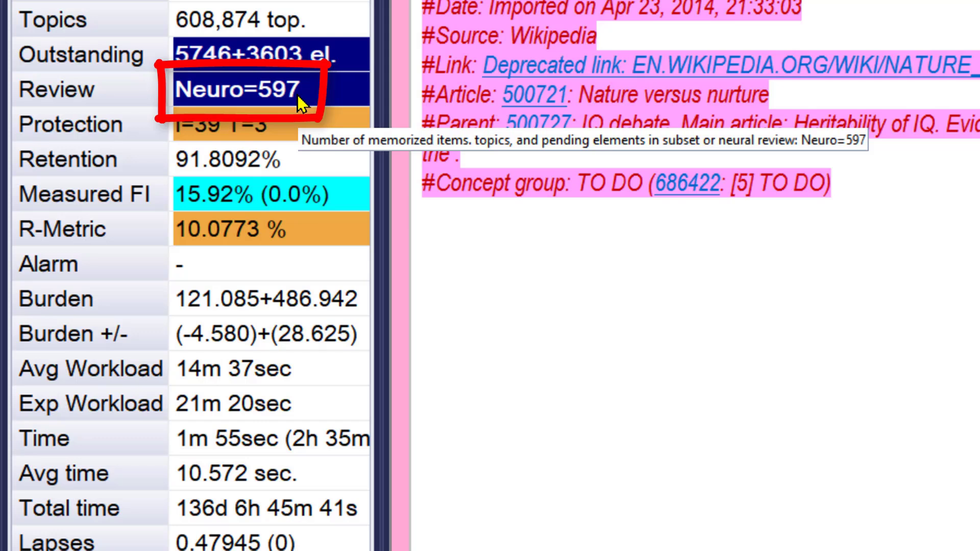
left_click(298, 95)
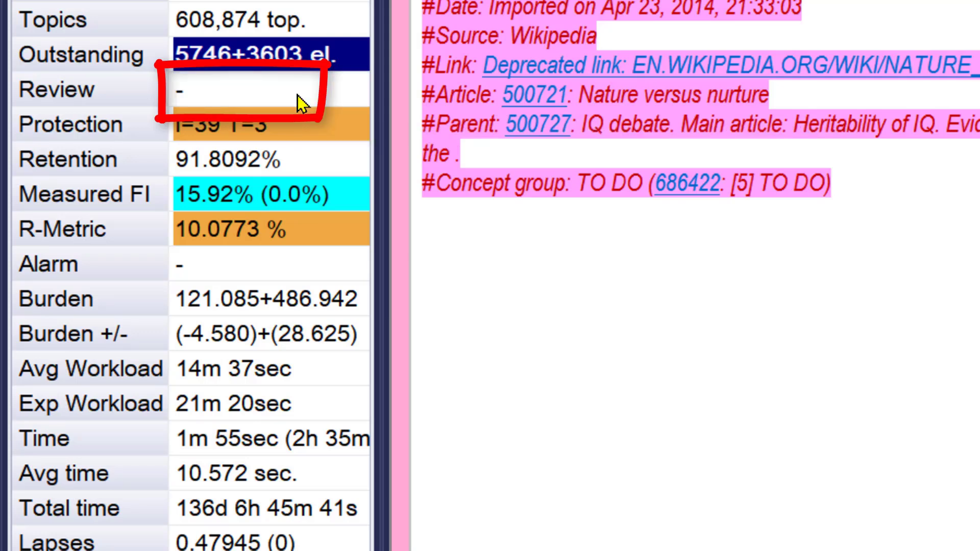